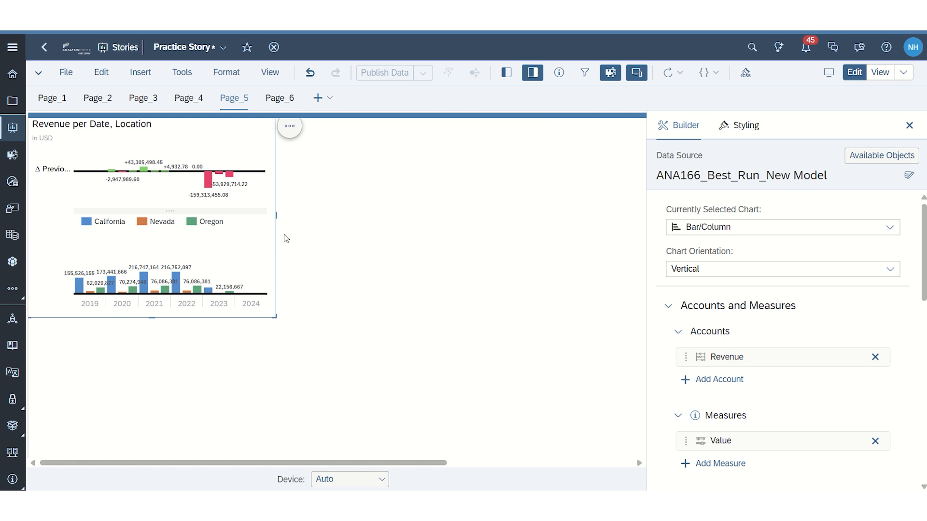
Step: Review the builder settings of the Revenue per Date, Location chart and open Smart Insights for its data point
scroll(842, 345, "down", 3)
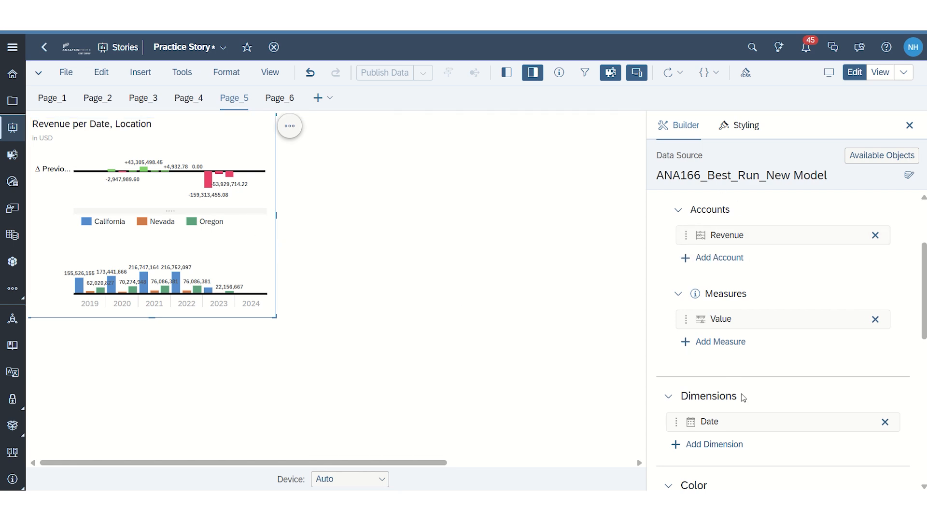
scroll(747, 405, "down", 1)
scroll(749, 408, "down", 1)
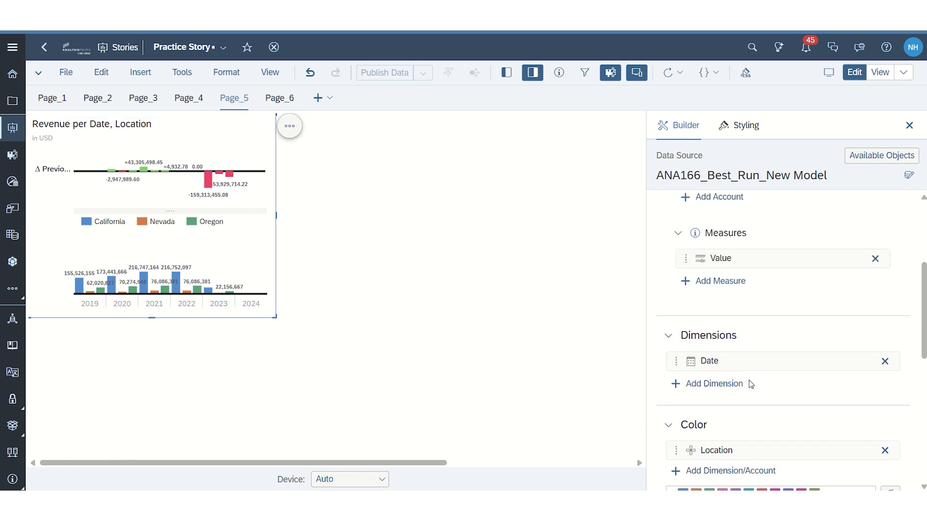
scroll(749, 381, "down", 1)
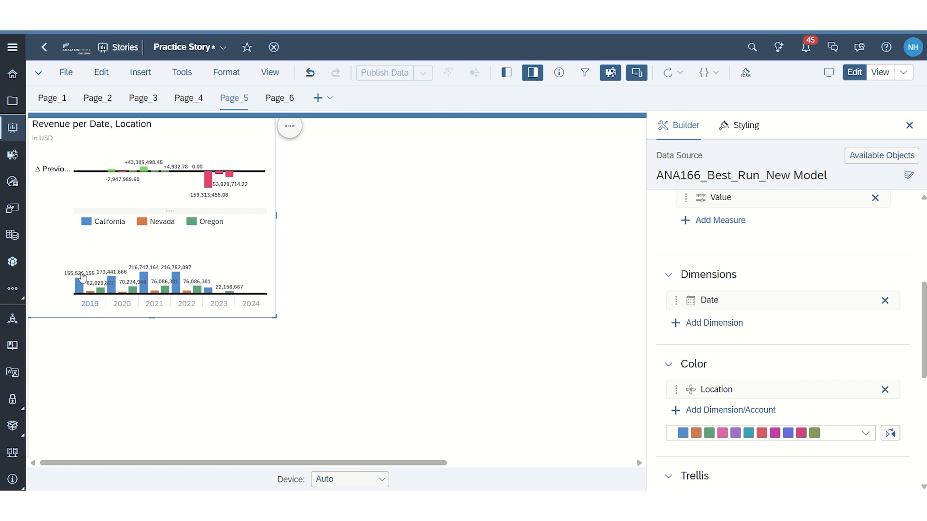
scroll(766, 333, "down", 2)
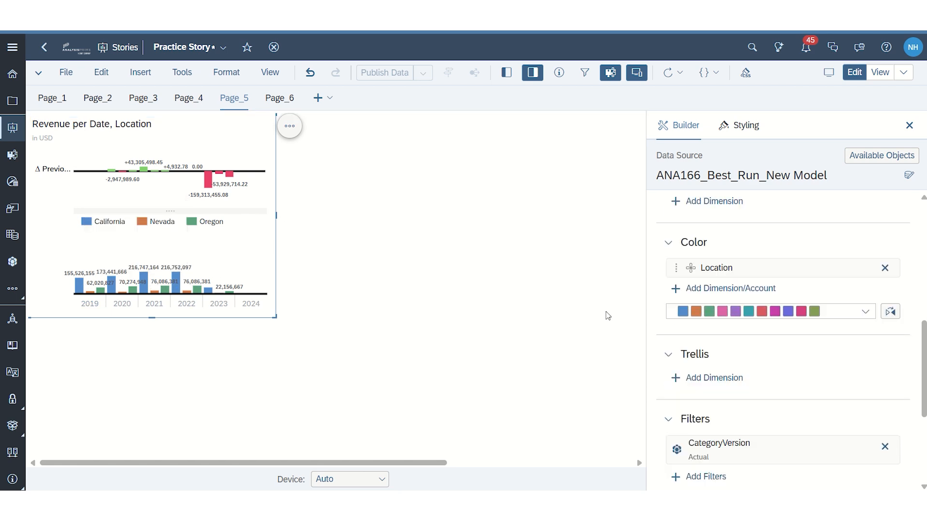
left_click(289, 126)
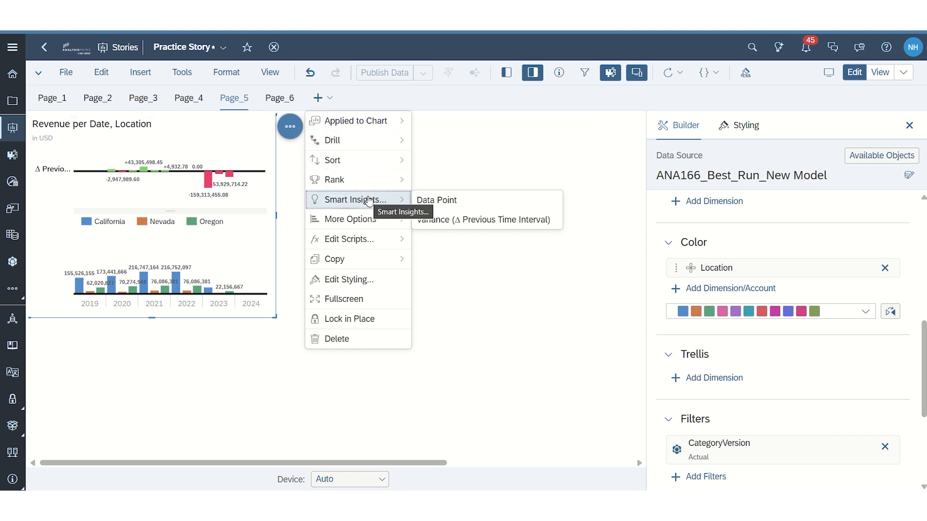
left_click(461, 202)
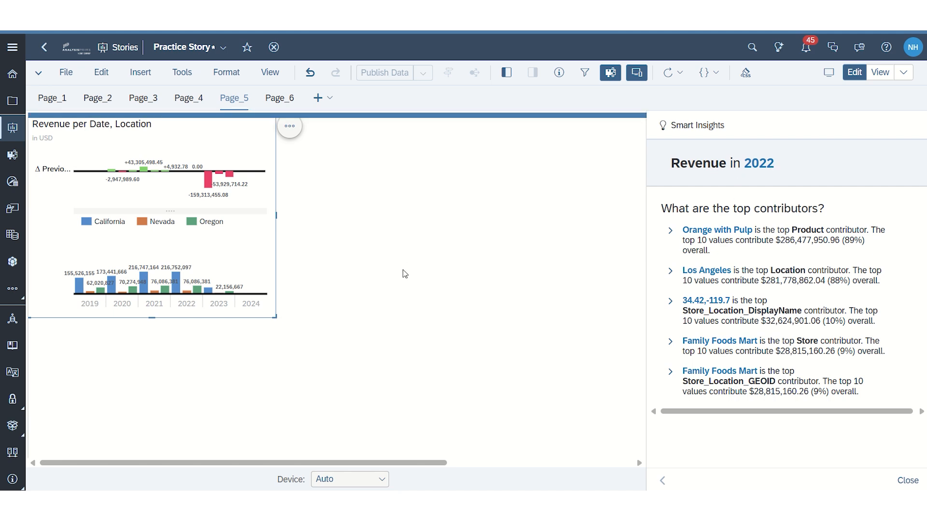
Step: Expand the Product and Location top-contributor insights one at a time, examine their revenue breakdowns, and collapse each again
left_click(670, 231)
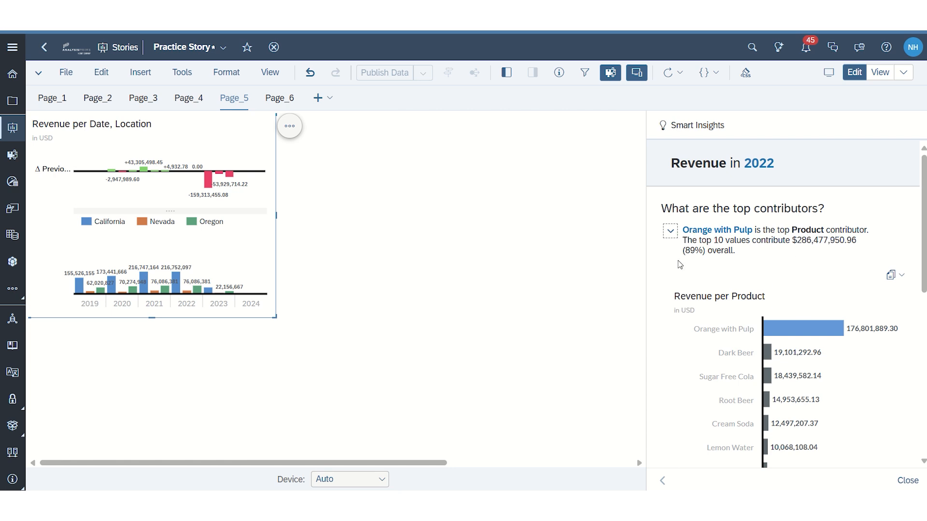
scroll(786, 287, "down", 3)
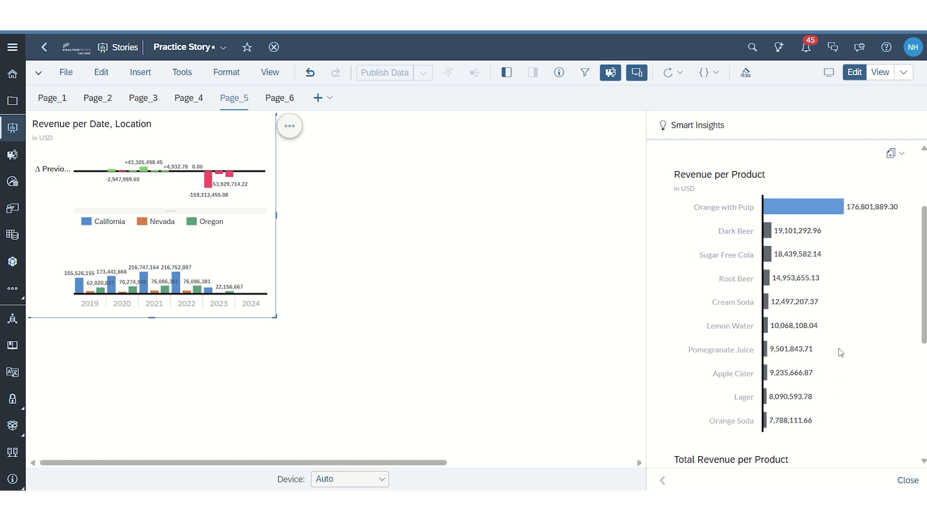
scroll(839, 185, "up", 3)
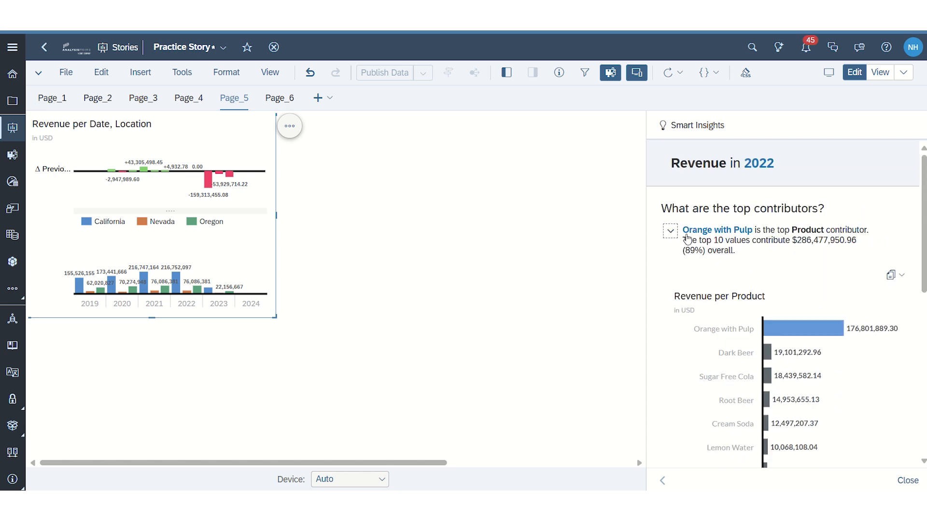
left_click(676, 231)
left_click(672, 272)
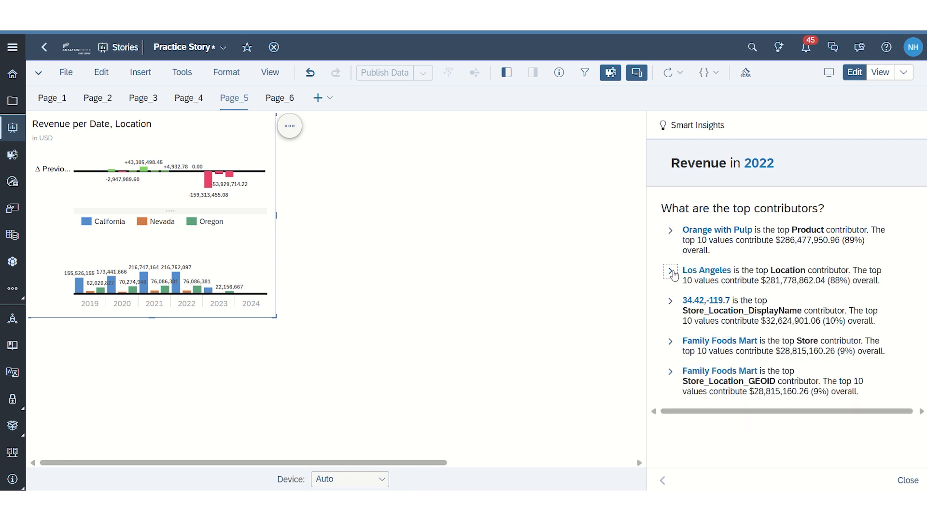
scroll(840, 340, "down", 3)
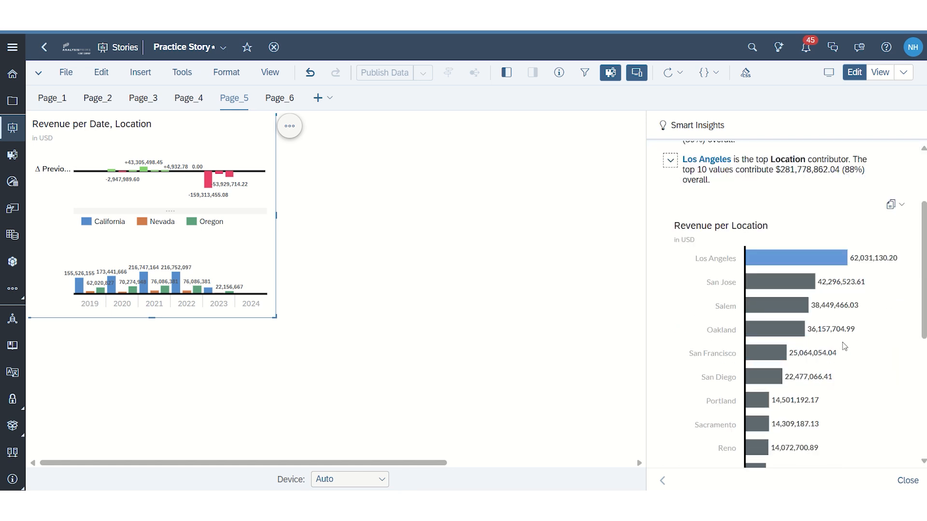
scroll(710, 273, "up", 3)
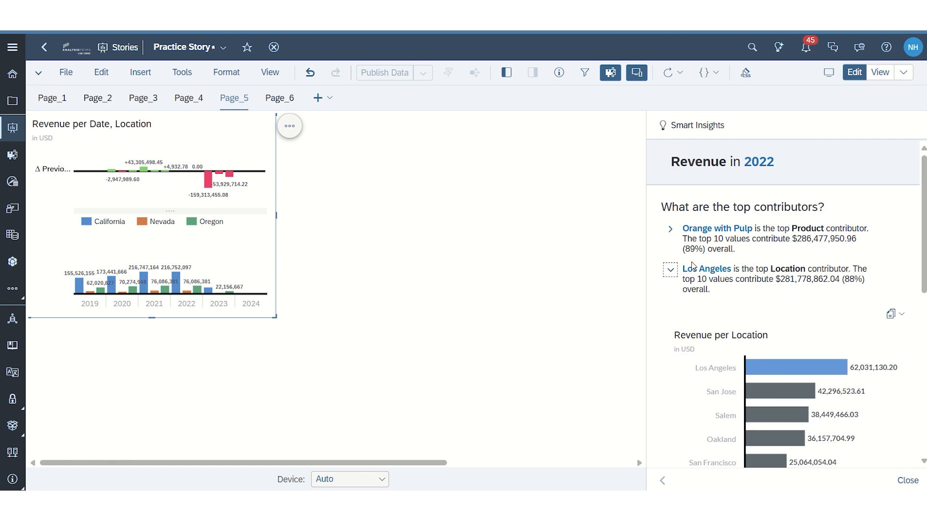
left_click(671, 272)
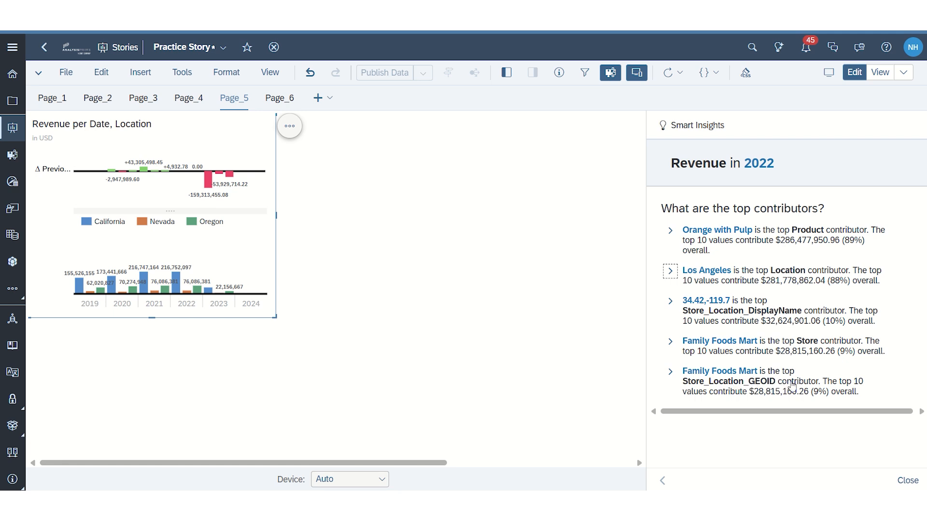
Step: Expand the Store_Location_GEOID top-contributor insight, examine its revenue breakdown, and collapse it
left_click(776, 361)
scroll(776, 359, "down", 3)
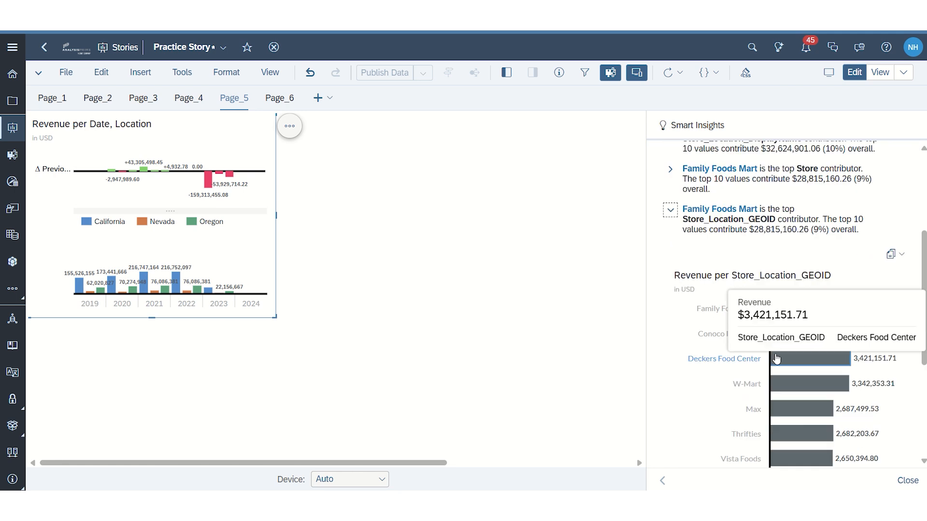
left_click(670, 210)
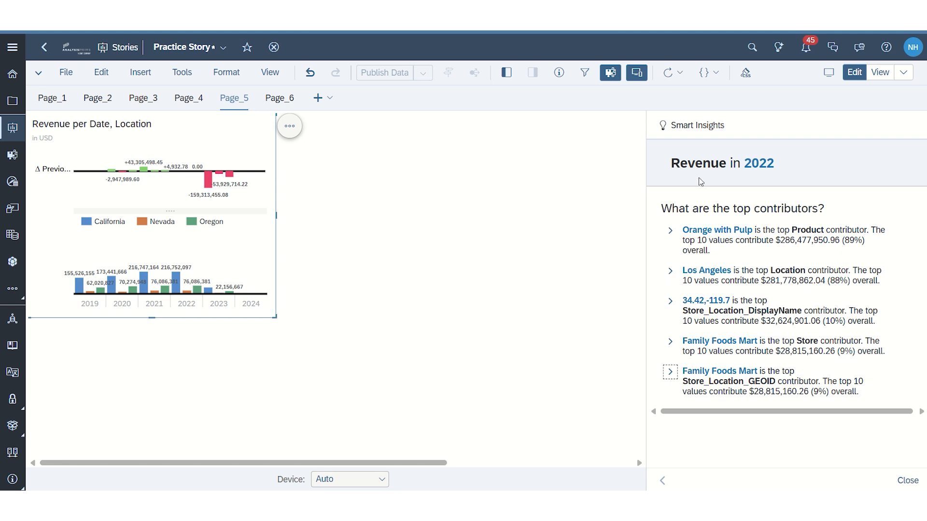
Step: Copy the Revenue per Location chart from the Location contributor insight and paste it onto Page_5
left_click(670, 271)
left_click(898, 317)
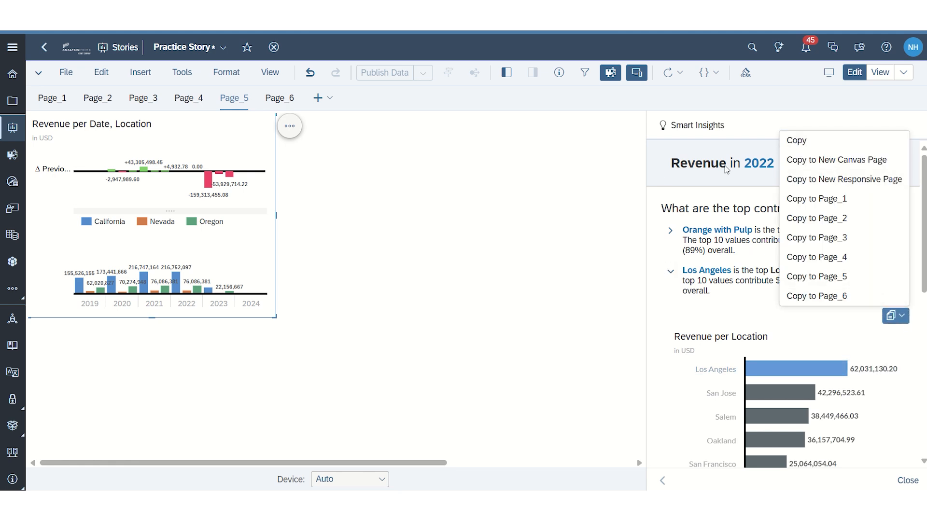
left_click(829, 143)
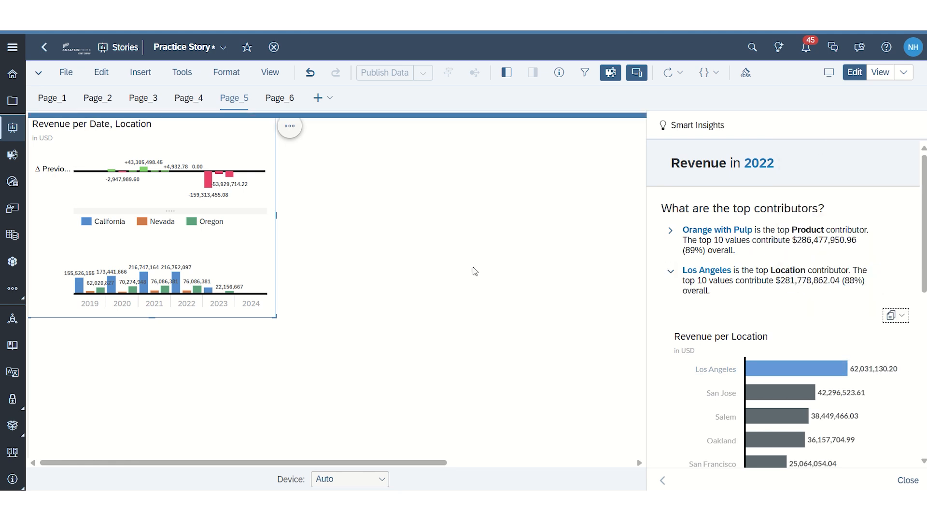
left_click(411, 237)
left_click(101, 72)
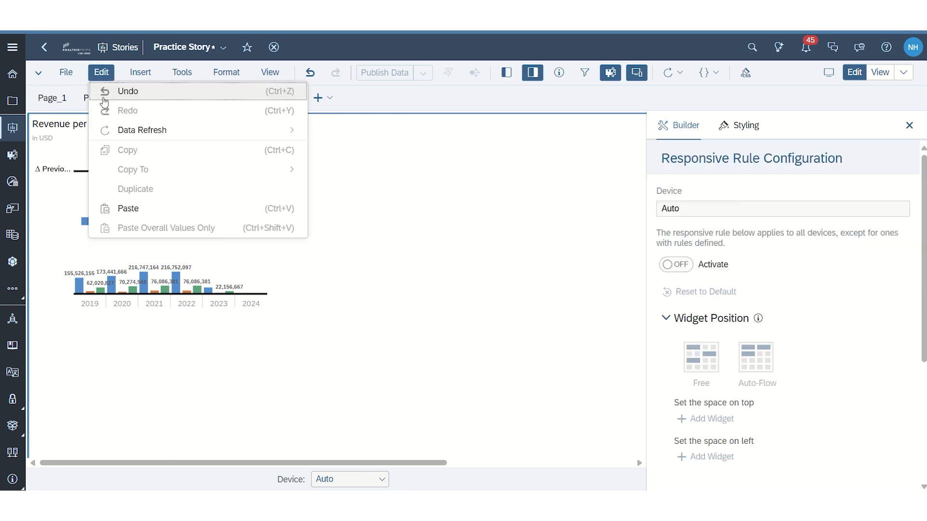
left_click(128, 209)
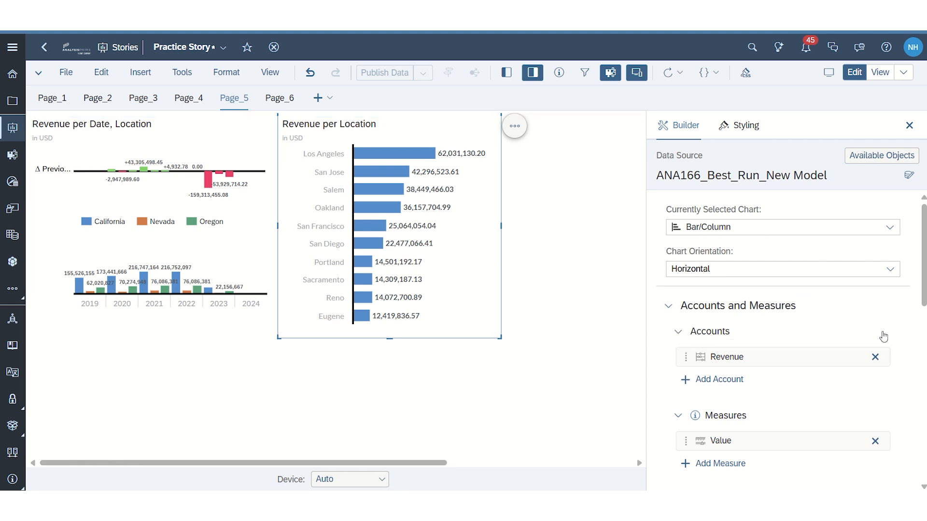
Step: Rank the pasted Revenue per Location chart to show the Top 5 across all dimensions
scroll(840, 398, "down", 4)
scroll(838, 405, "down", 2)
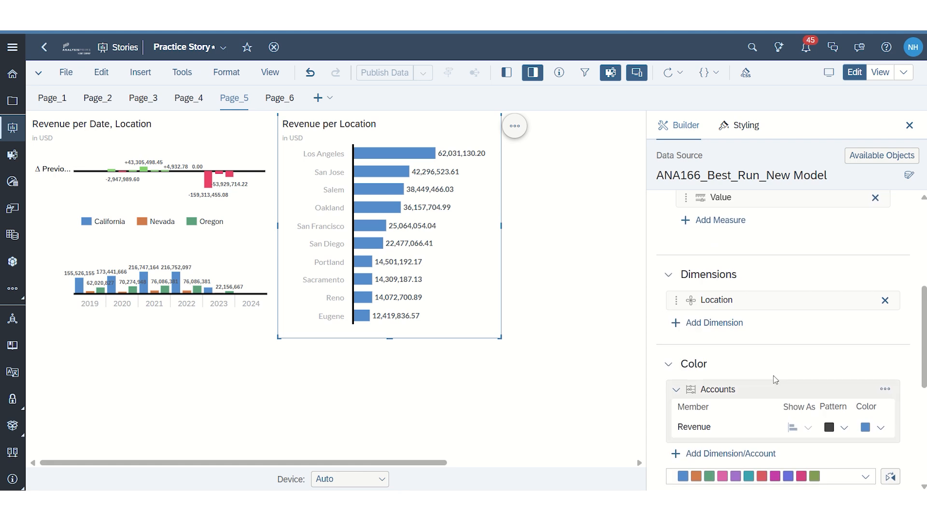
left_click(514, 126)
mouse_move(571, 166)
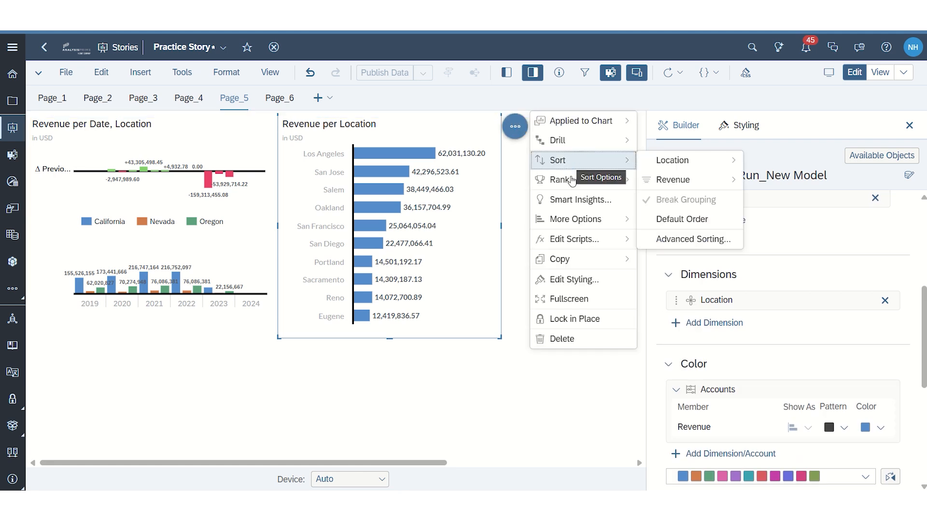
mouse_move(560, 183)
mouse_move(726, 178)
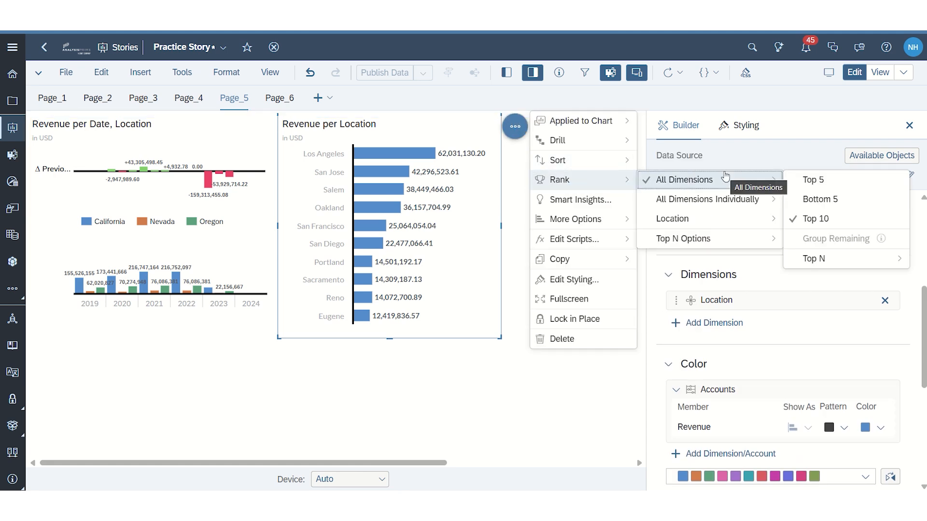
left_click(822, 199)
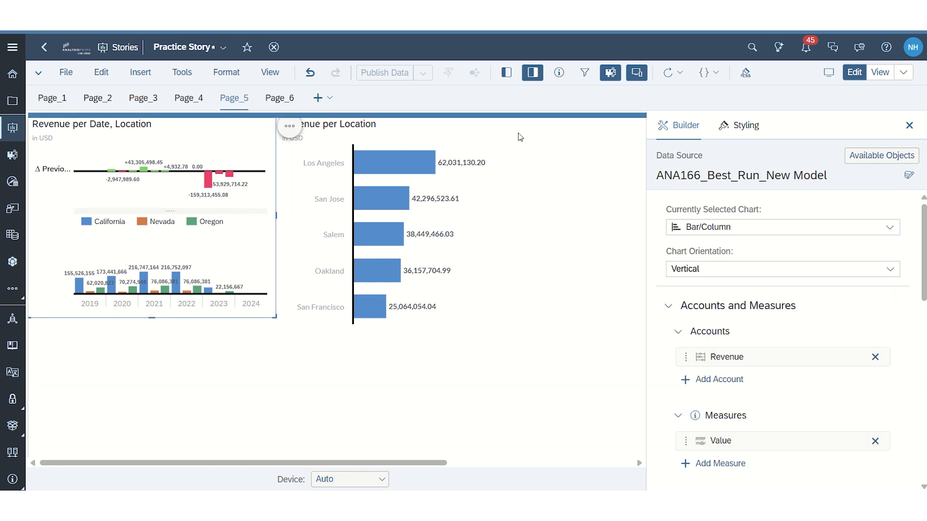
Step: Delete the Revenue per Location chart from Page_5
left_click(462, 145)
left_click(513, 127)
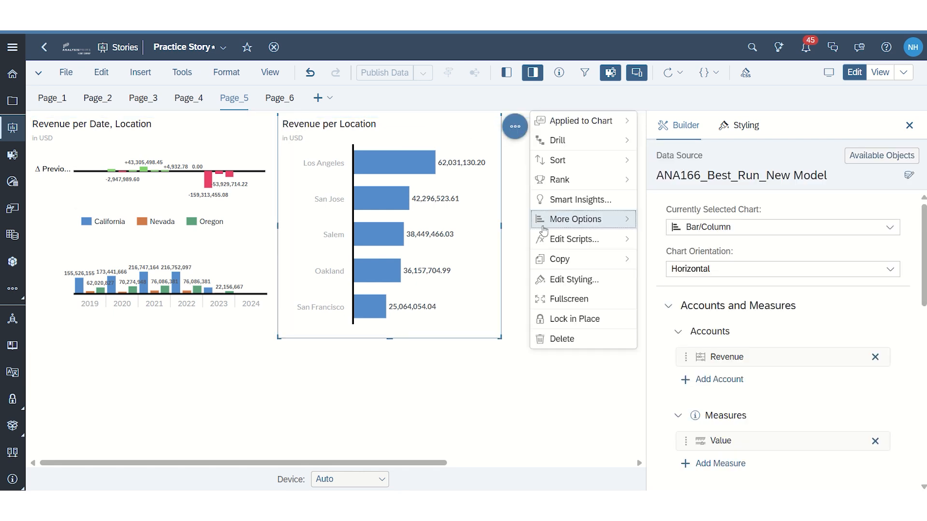
left_click(546, 344)
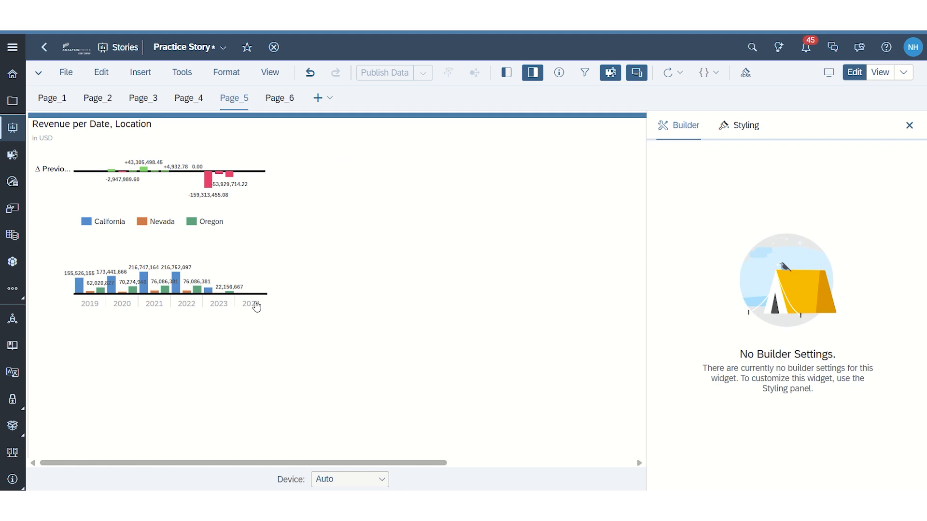
Step: Try to access Smart Insights with 2023 and then both 2022 and 2023 selected in the revenue chart, and clear the selection
left_click(248, 242)
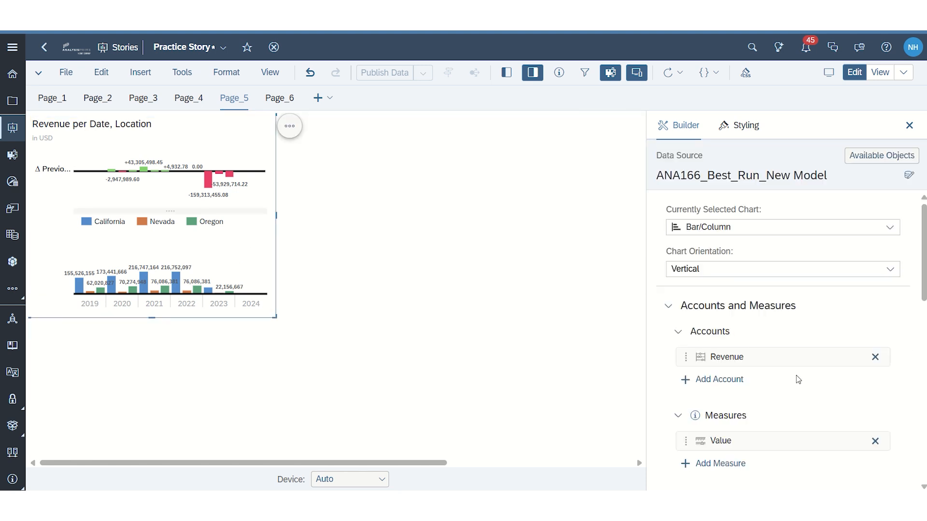
scroll(798, 380, "down", 6)
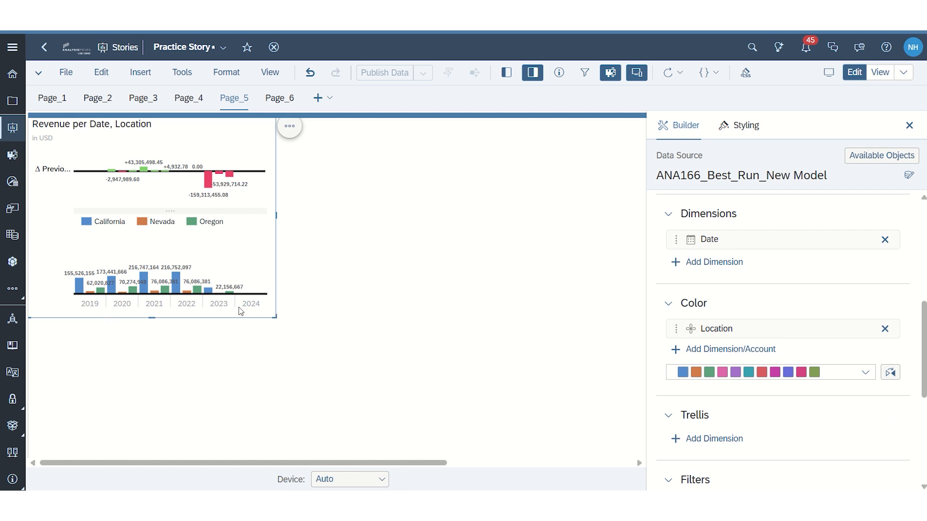
left_click(216, 308)
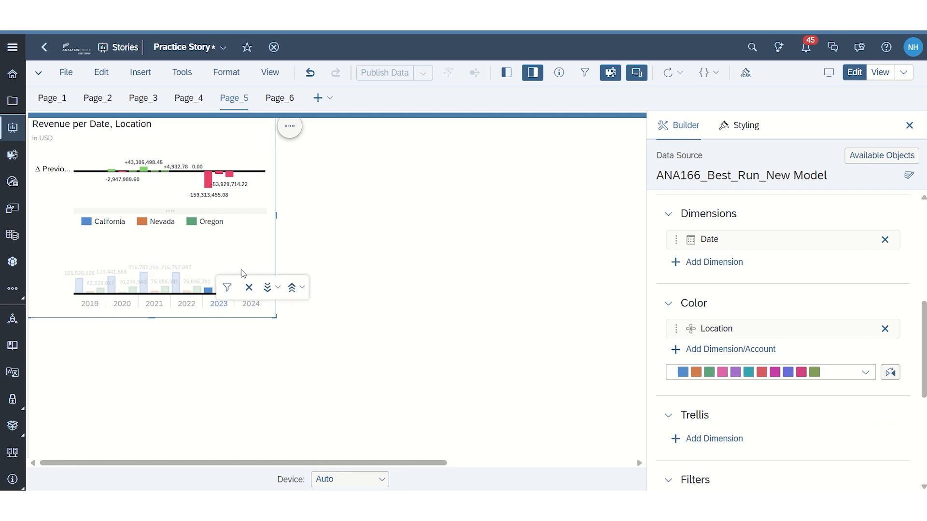
left_click(289, 126)
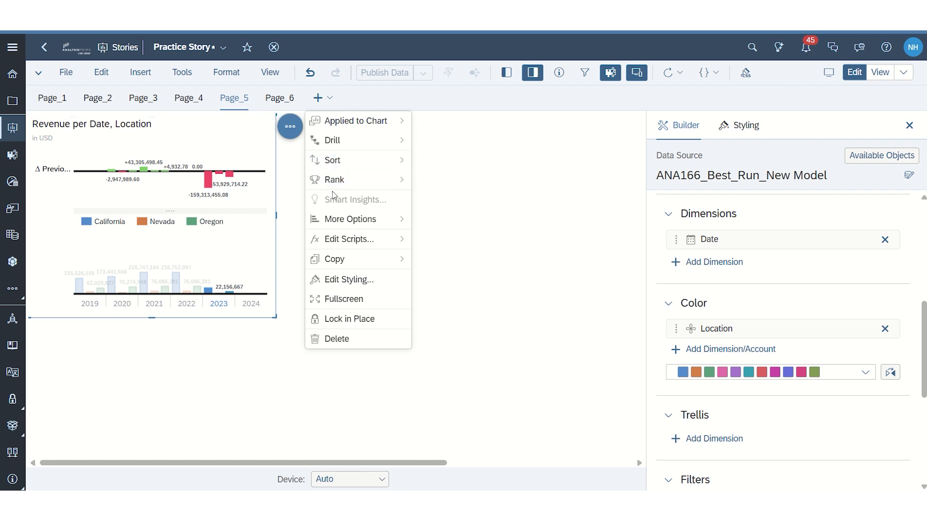
left_click(182, 309, "ctrl")
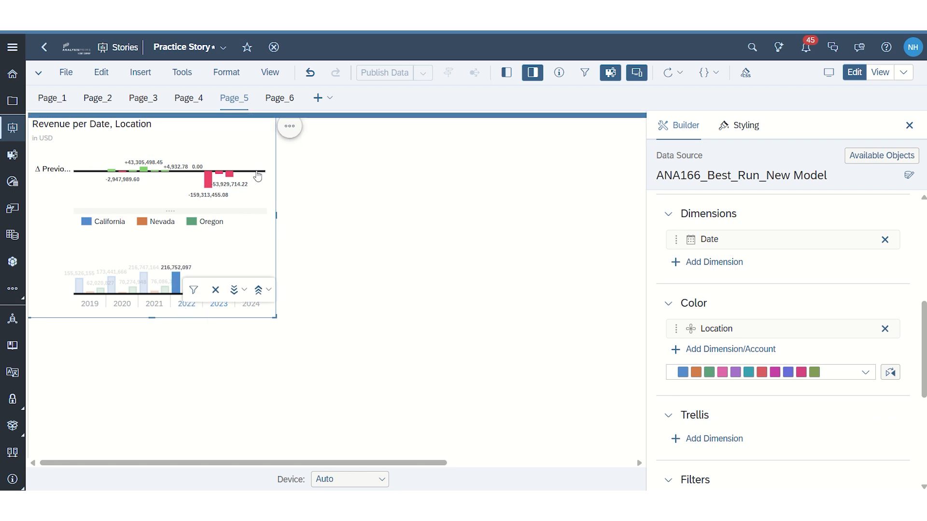
left_click(293, 133)
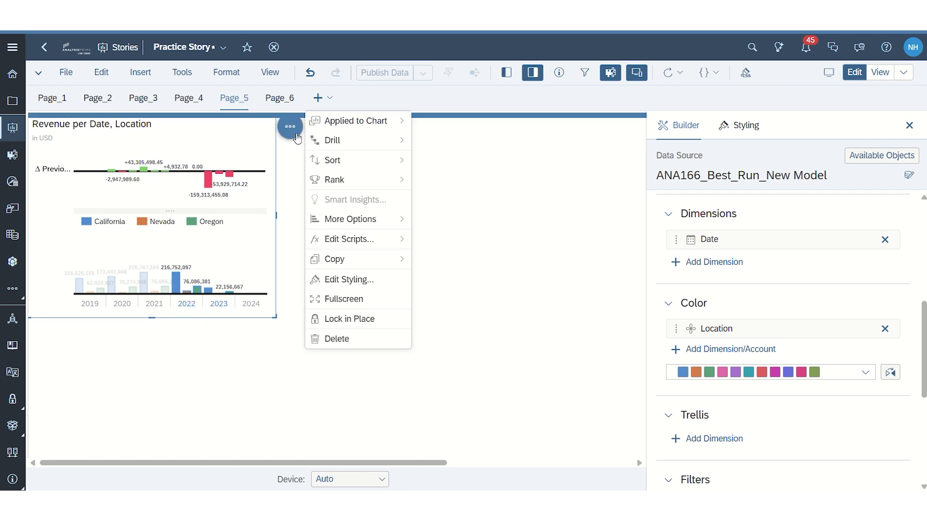
left_click(240, 376)
left_click(278, 236)
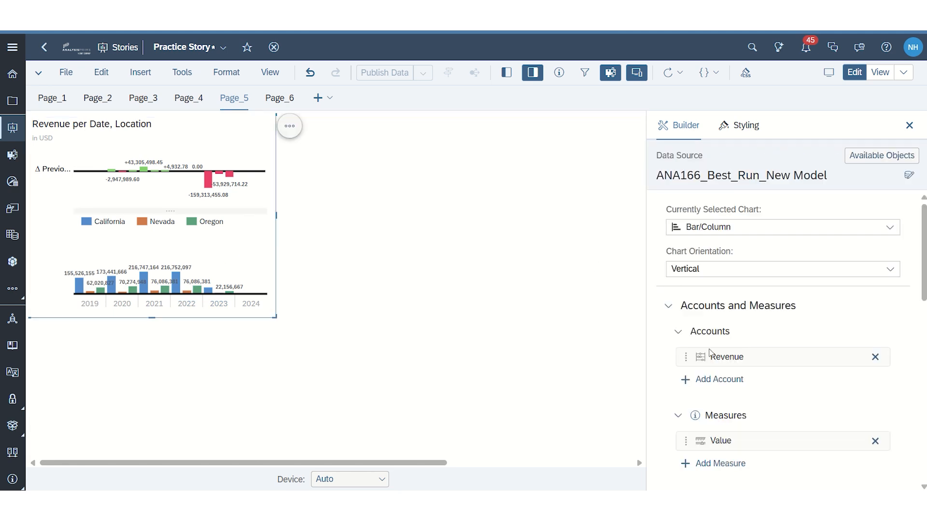
Step: Insert an input control on Page_5 as a page filter on the Date dimension, filtering by member
left_click(140, 72)
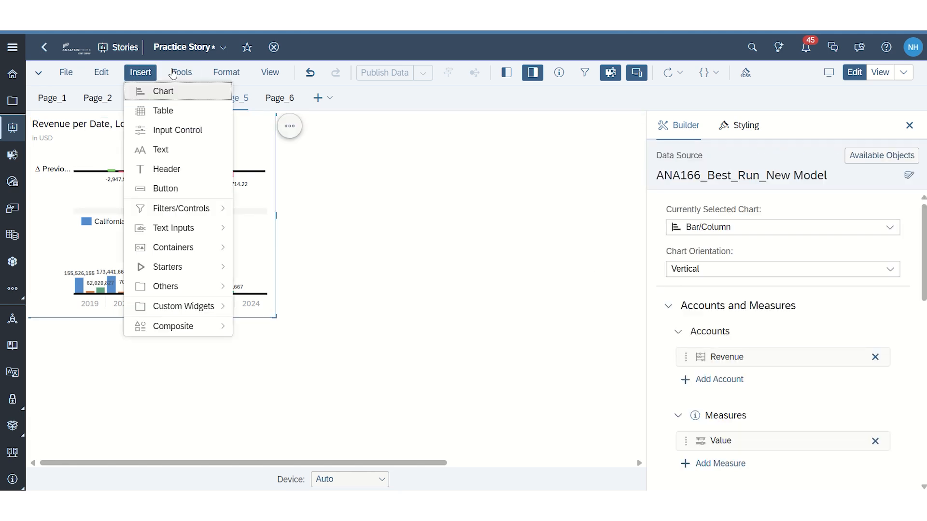
left_click(169, 140)
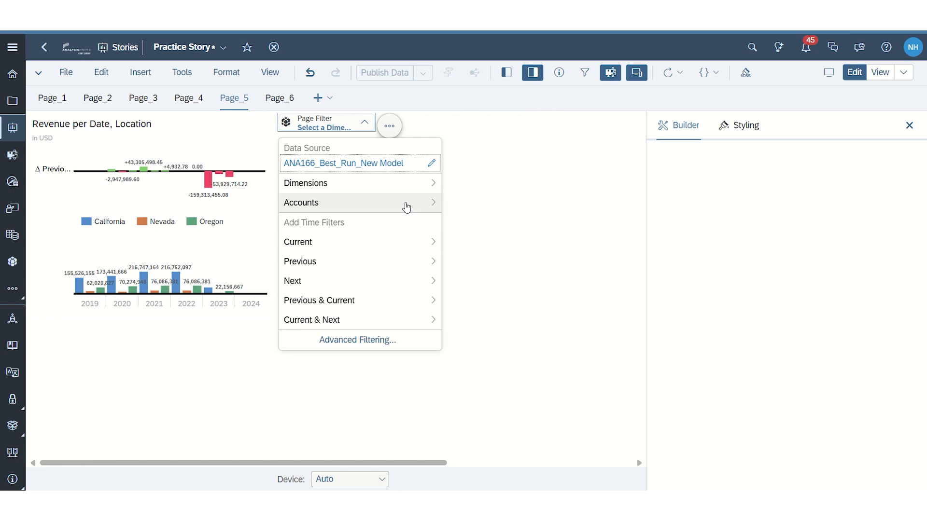
left_click(336, 187)
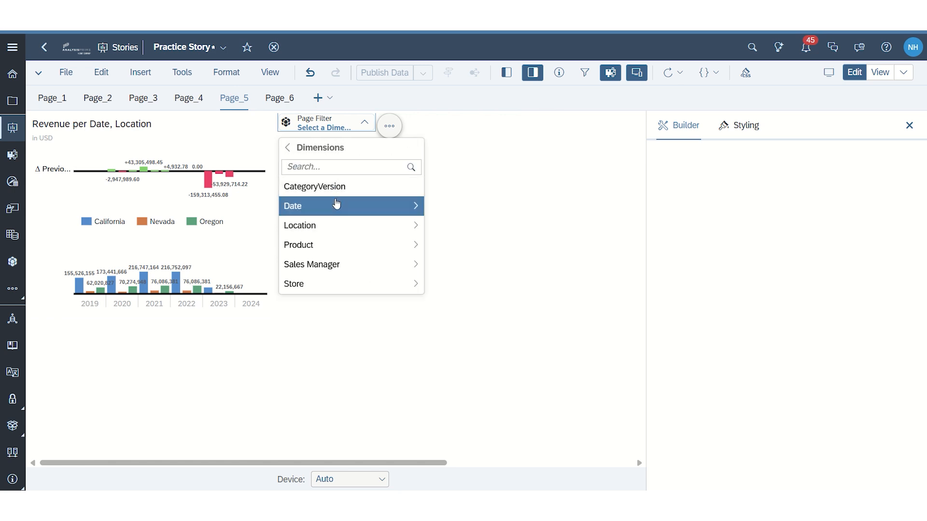
mouse_move(337, 206)
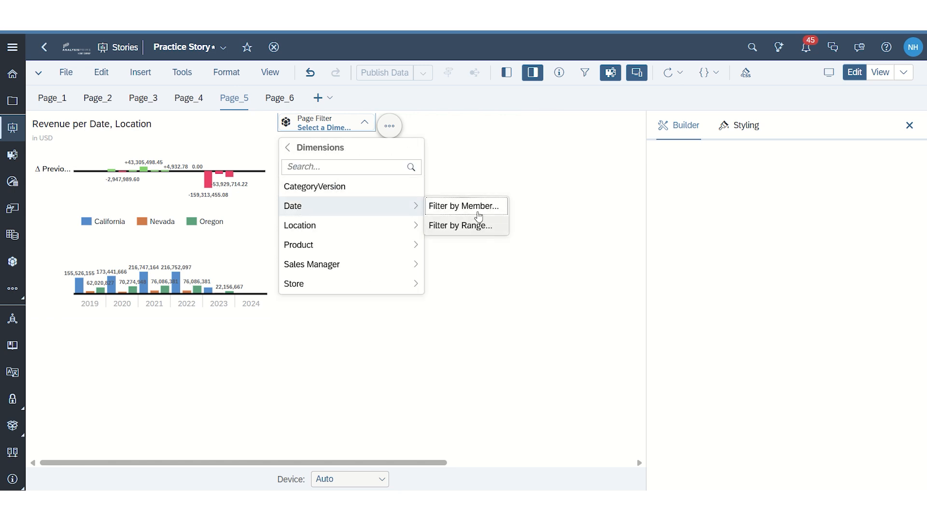
left_click(458, 226)
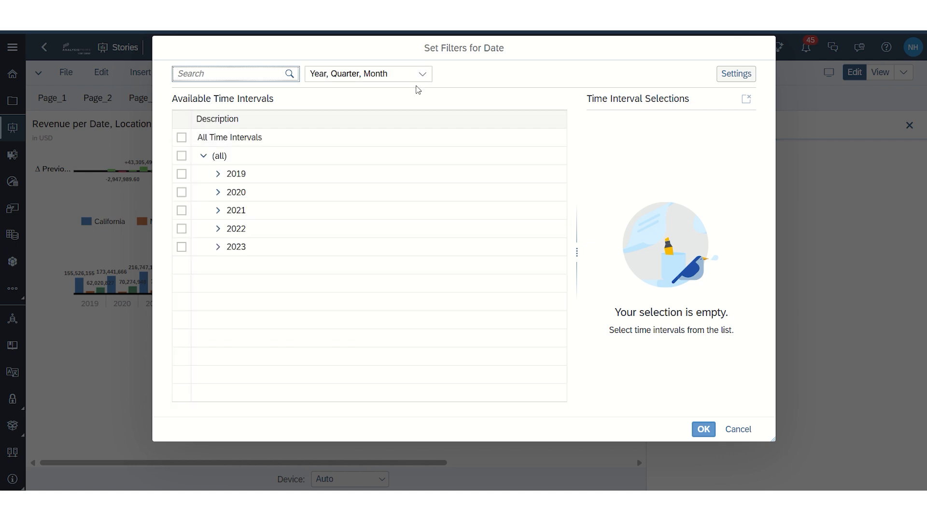
Step: Set the Date filter to the Year, Month hierarchy and include All Time Intervals
left_click(422, 73)
left_click(361, 151)
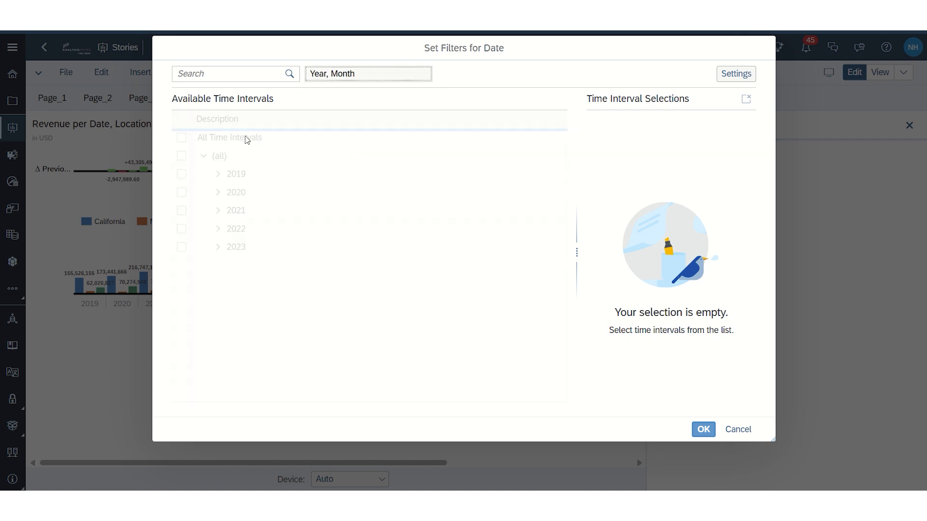
left_click(247, 138)
left_click(702, 429)
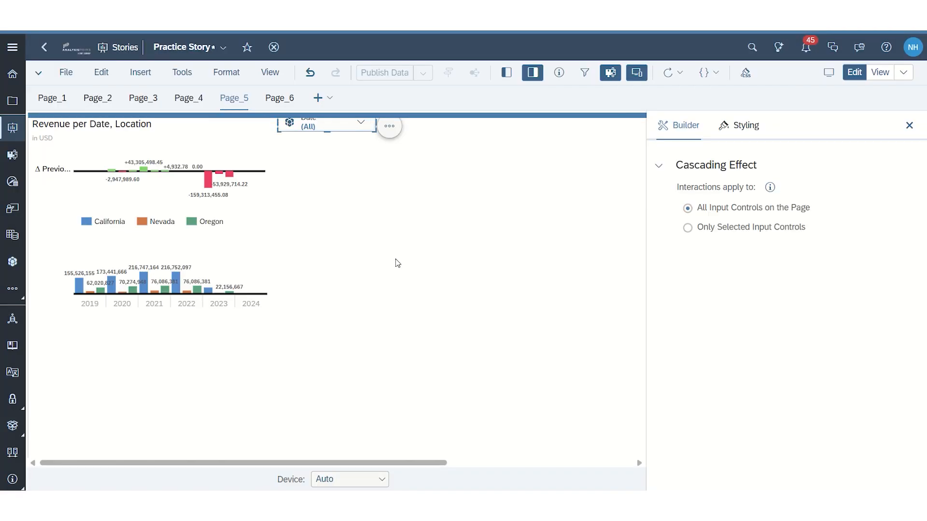
Step: Apply the Year, Month hierarchy to the Date dimension of the Revenue per Date, Location chart
scroll(813, 373, "down", 4)
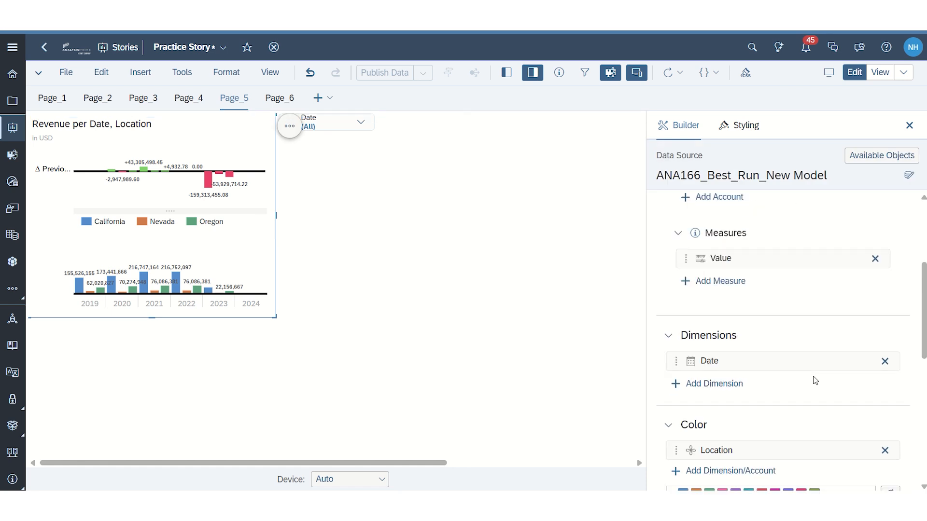
scroll(814, 376, "down", 3)
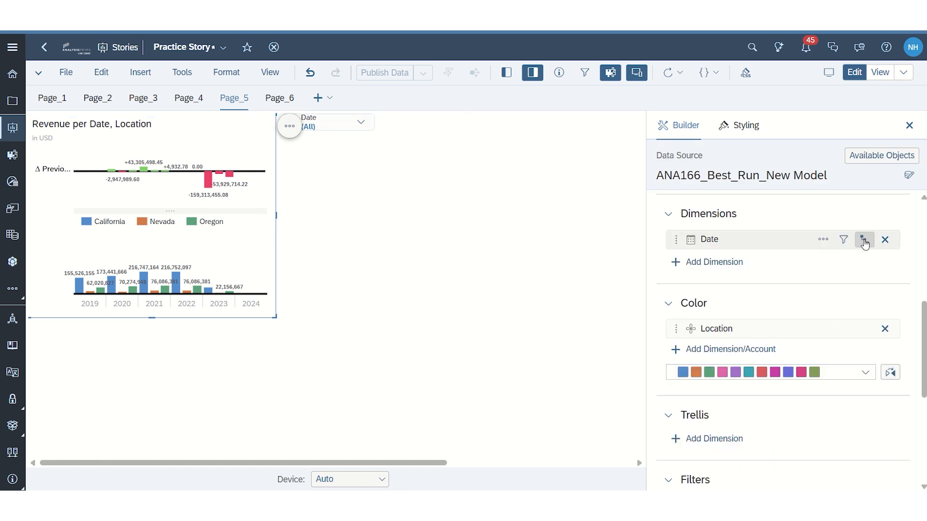
left_click(864, 240)
left_click(834, 221)
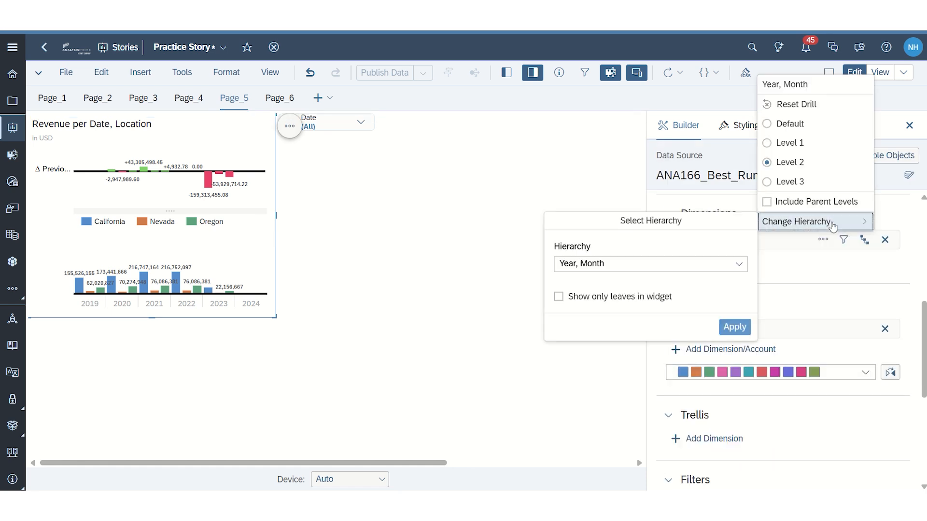
left_click(730, 330)
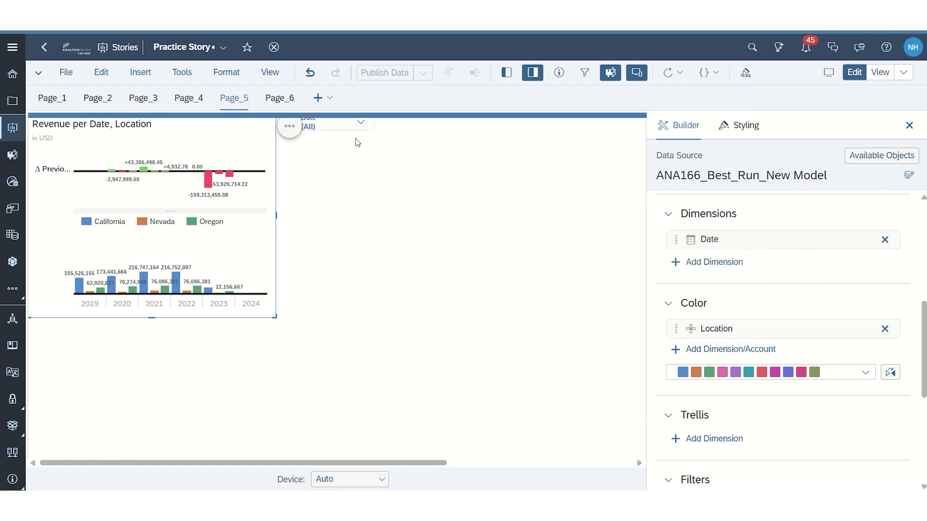
Step: Filter Page_5 to only 2021 with the Date input control
left_click(357, 124)
left_click(299, 186)
left_click(288, 186)
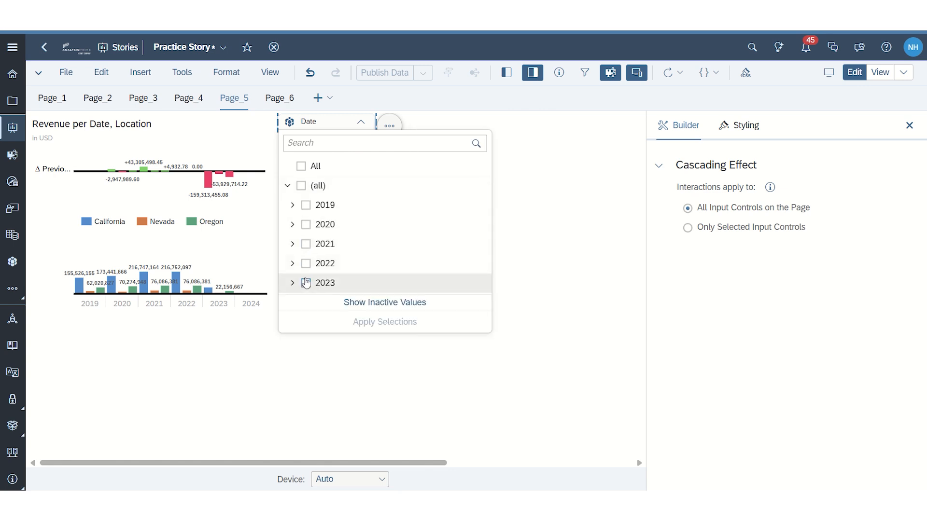
left_click(306, 264)
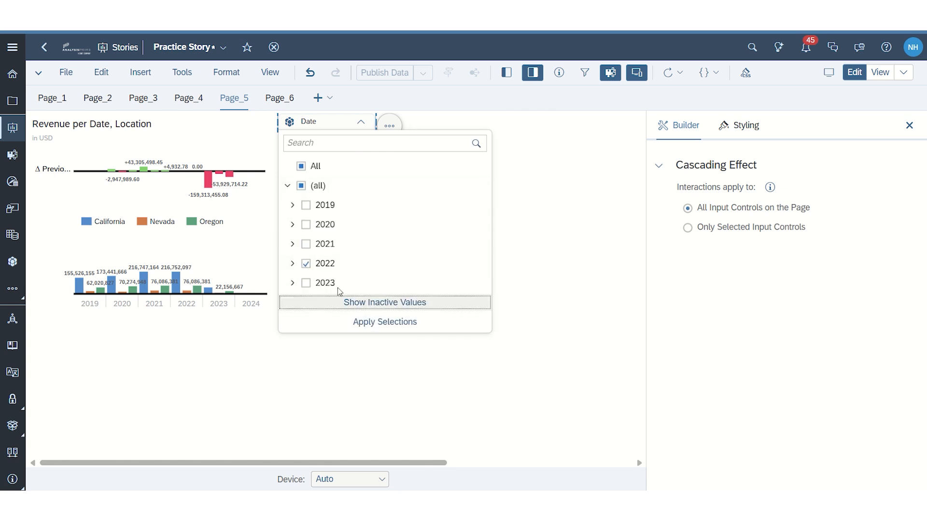
left_click(306, 245)
left_click(398, 325)
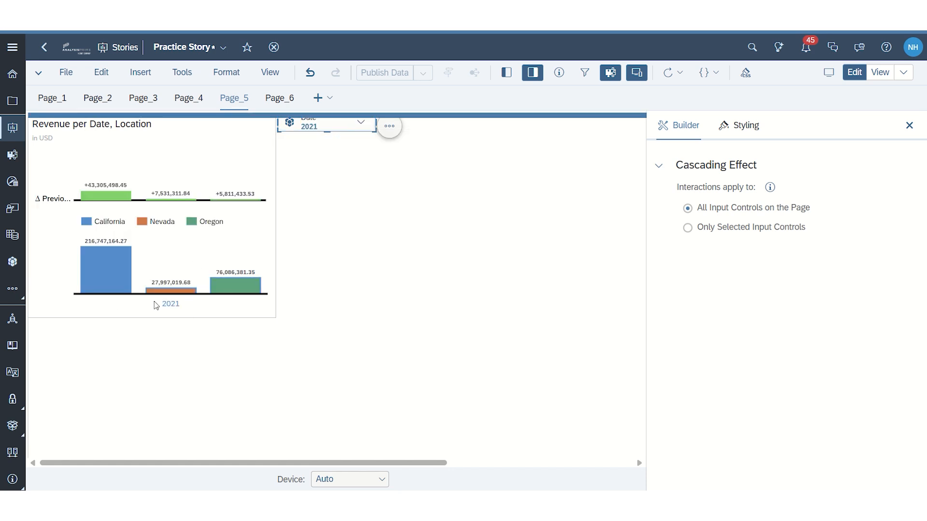
Step: Open Smart Insights on the previous time interval variance for 2021 in the Revenue per Date, Location chart
left_click(259, 149)
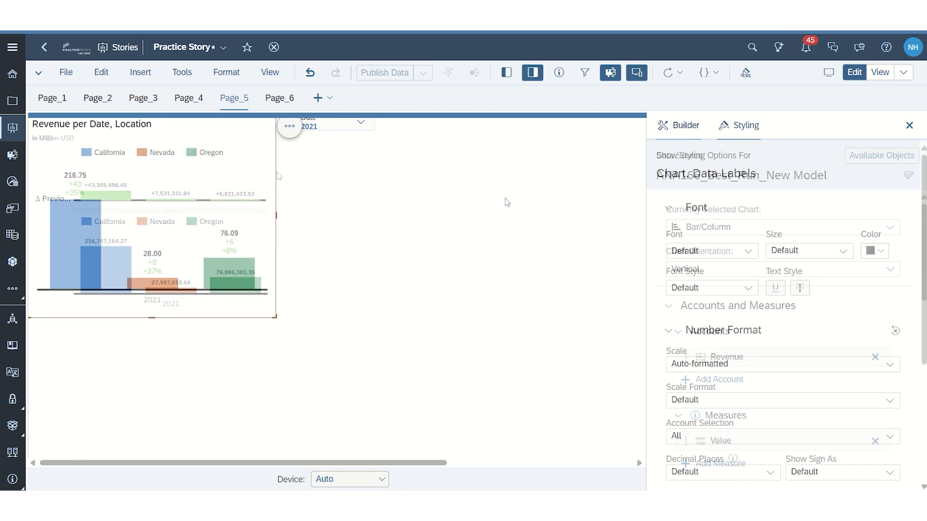
left_click(662, 128)
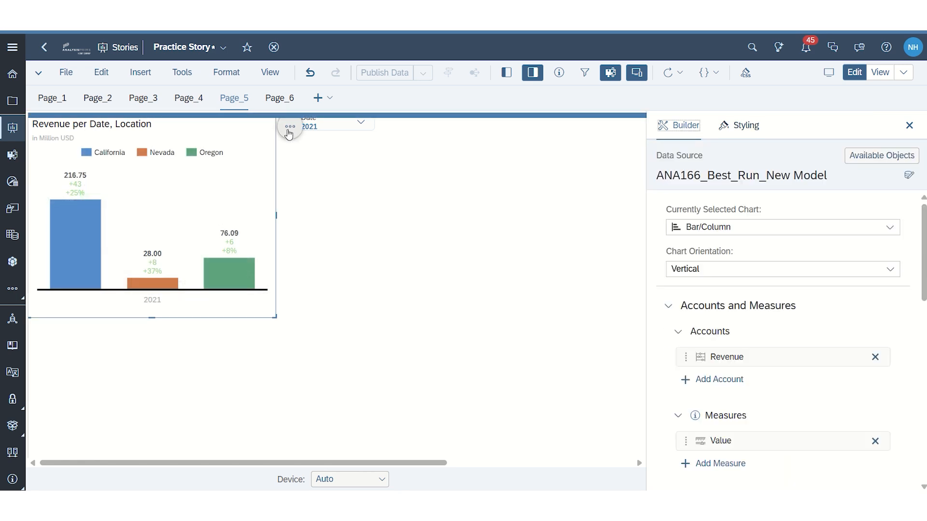
left_click(289, 131)
mouse_move(360, 202)
left_click(483, 221)
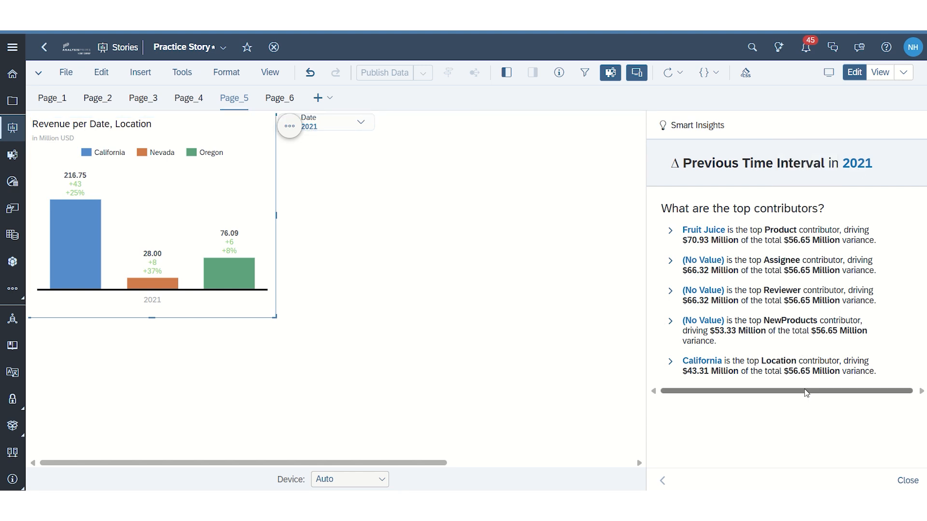
Step: Examine the Location and NewProducts top contributor charts in Smart Insights
left_click(671, 362)
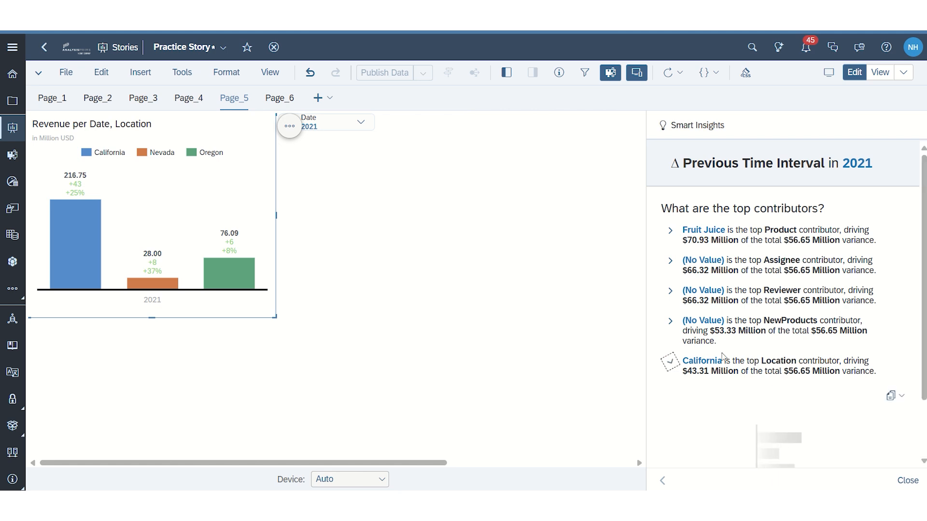
scroll(787, 299, "down", 2)
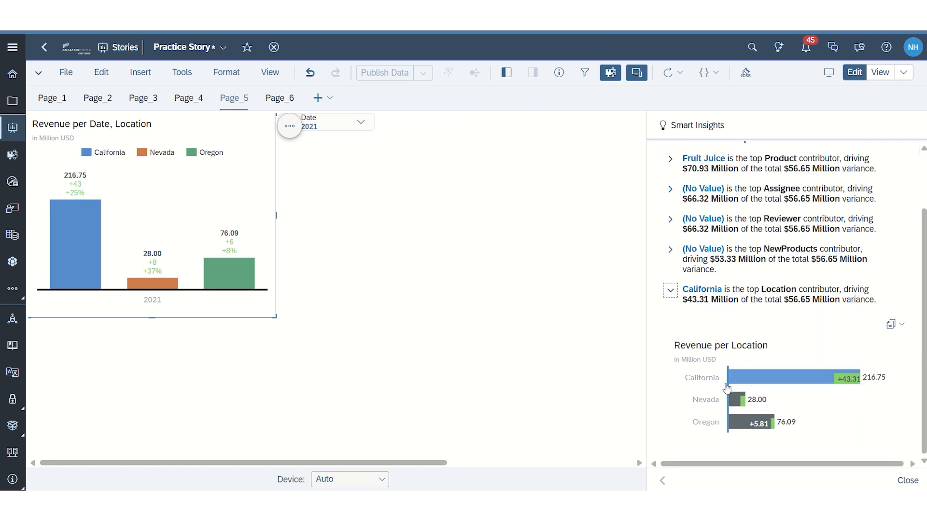
left_click(670, 252)
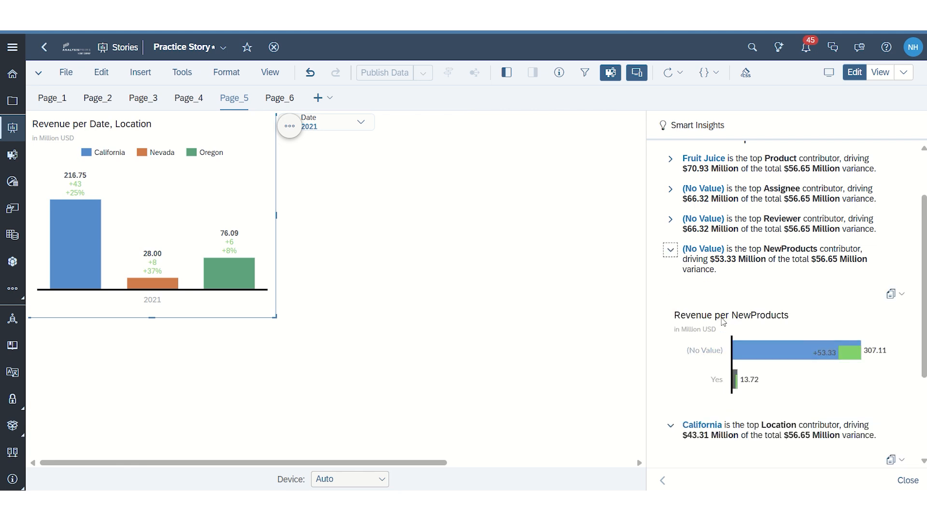
left_click(669, 250)
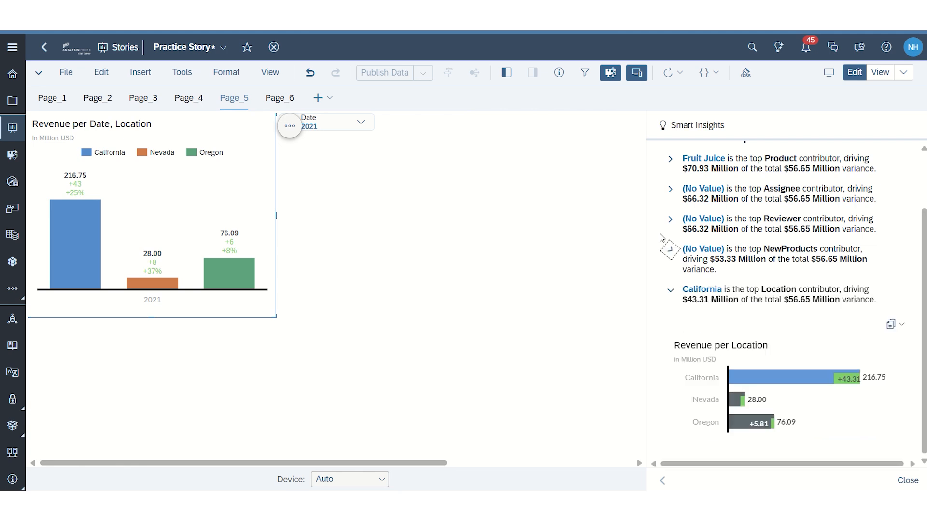
Step: Copy the Revenue per Product chart from the Product contributor insight and paste it onto Page_5
left_click(669, 161)
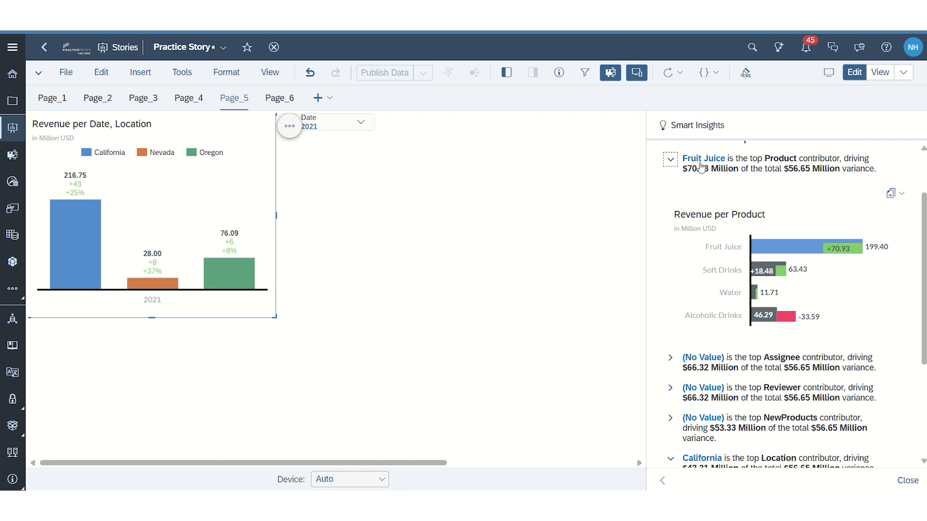
left_click(901, 193)
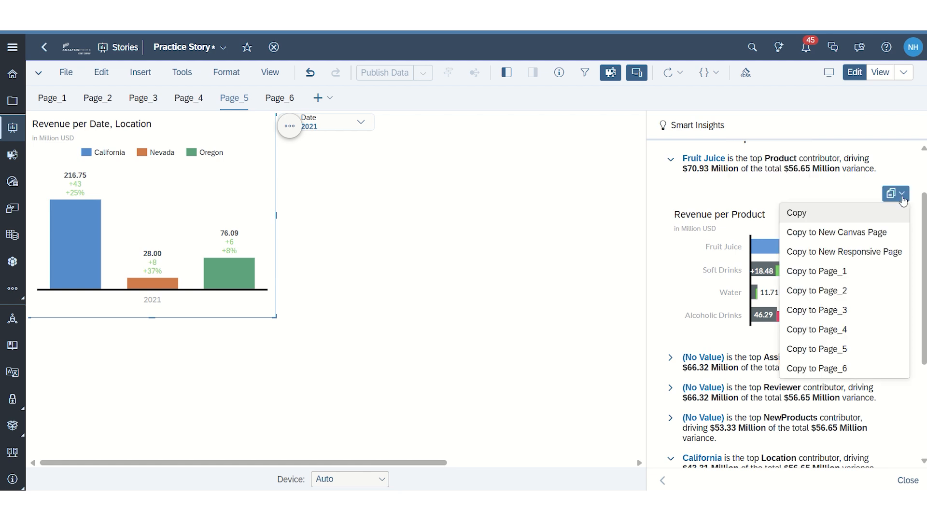
left_click(850, 212)
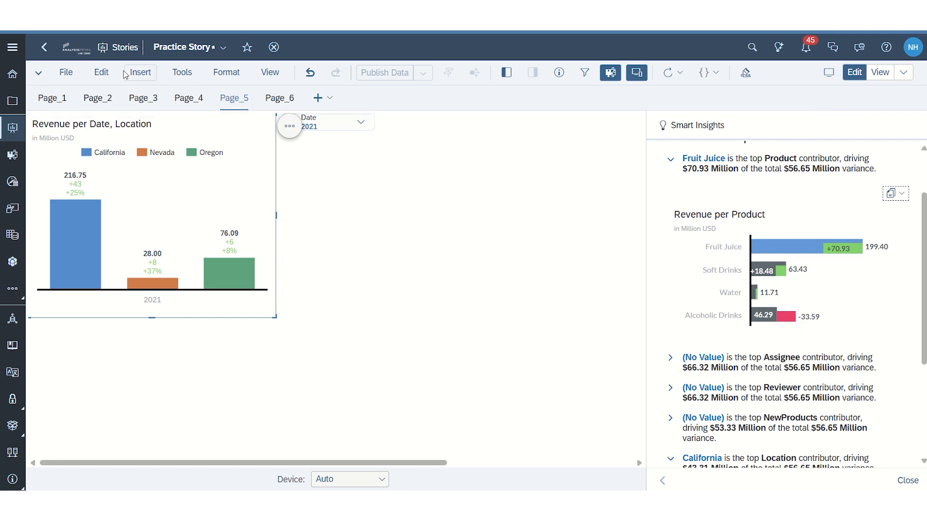
left_click(101, 72)
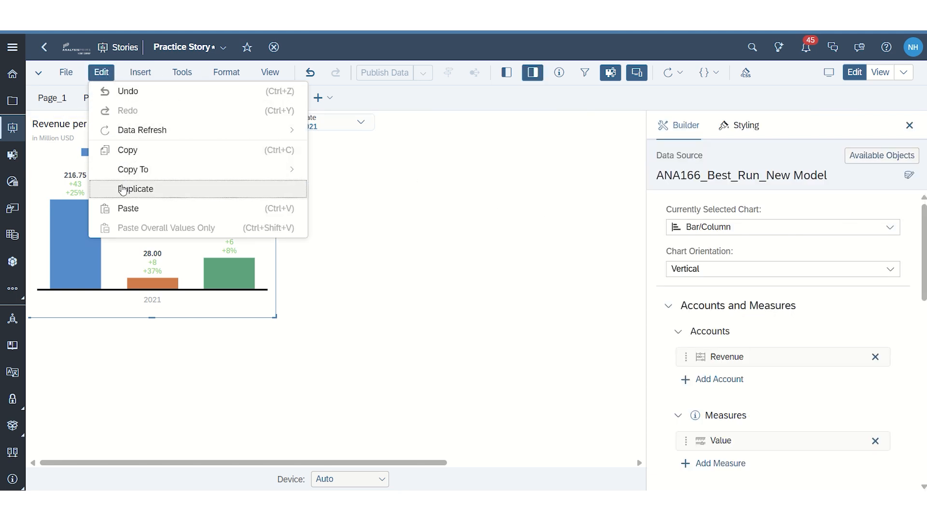
left_click(126, 208)
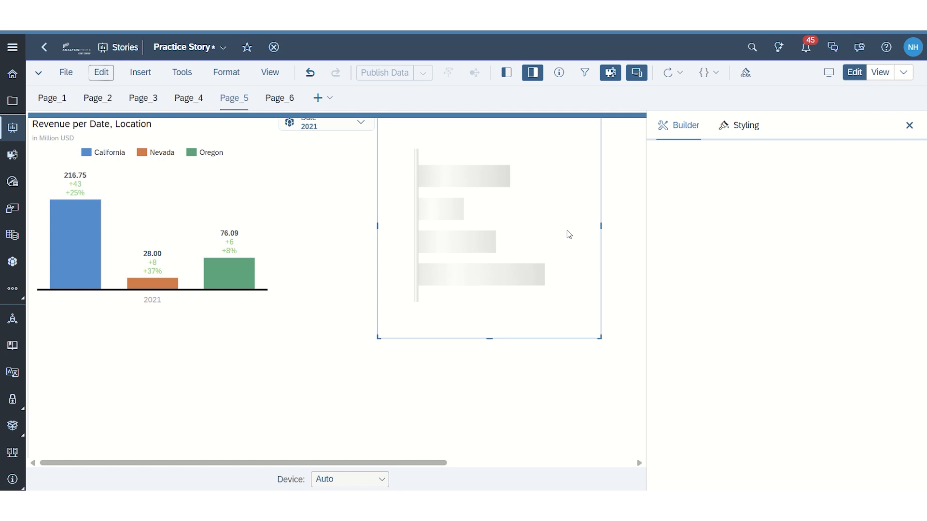
Step: Remove the Date filter for 2021 from the pasted Revenue per Product chart
scroll(813, 321, "down", 10)
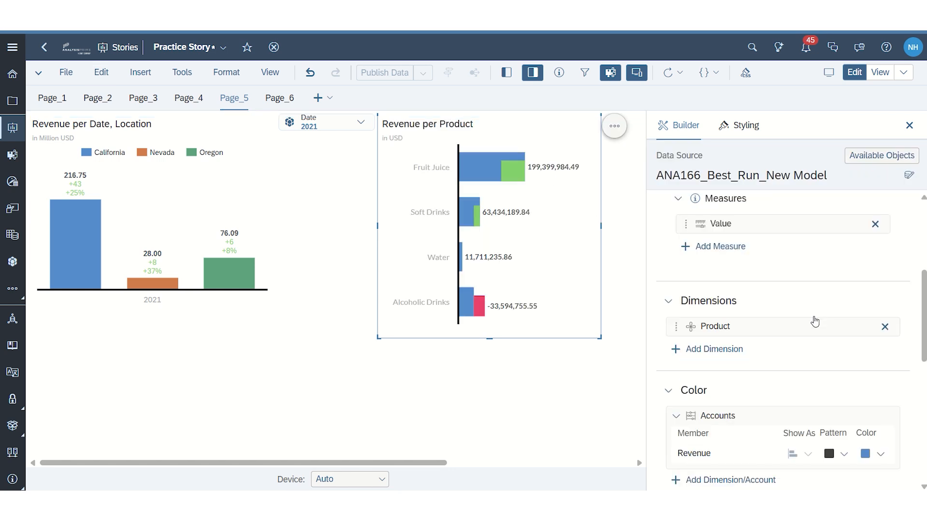
scroll(818, 325, "down", 2)
scroll(755, 294, "up", 2)
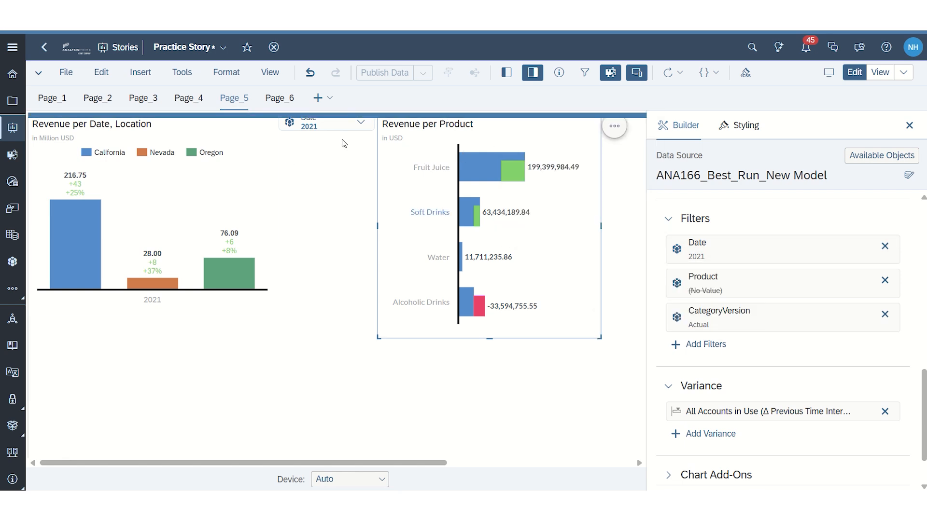
scroll(805, 248, "up", 4)
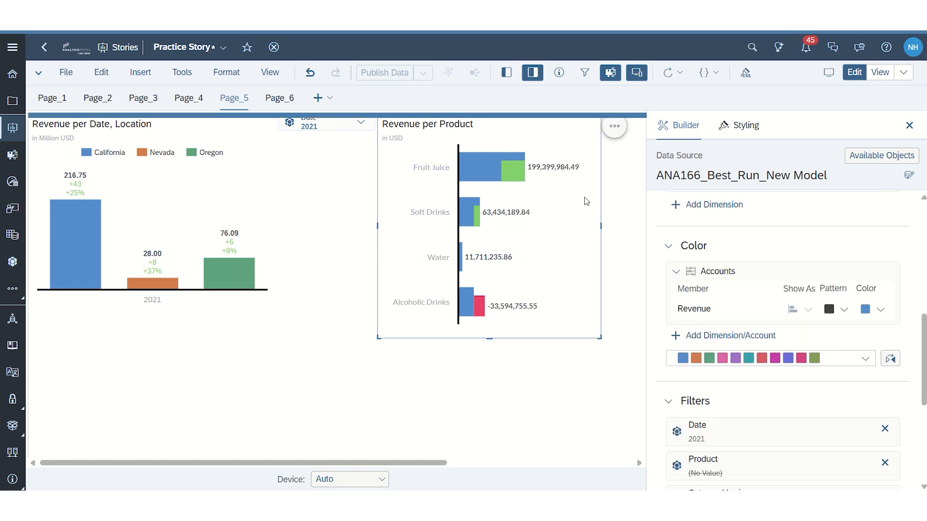
scroll(824, 271, "down", 5)
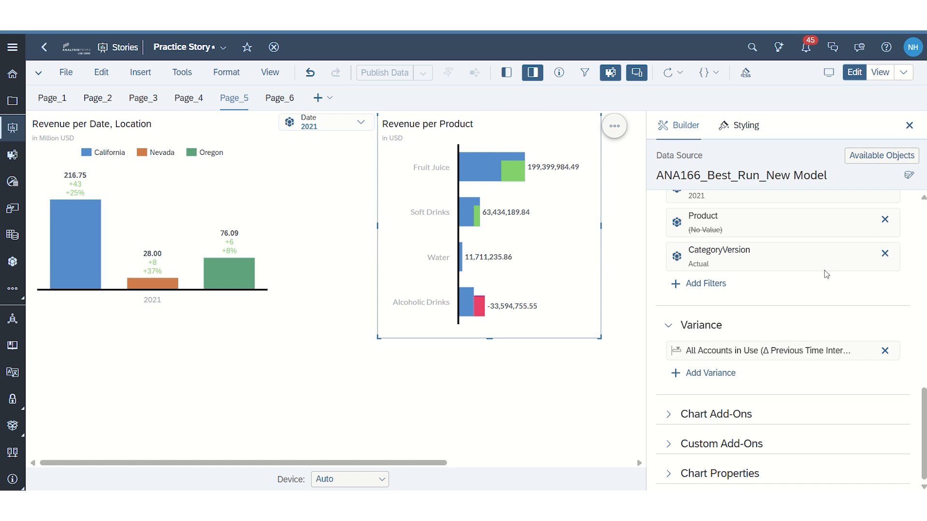
left_click(896, 197)
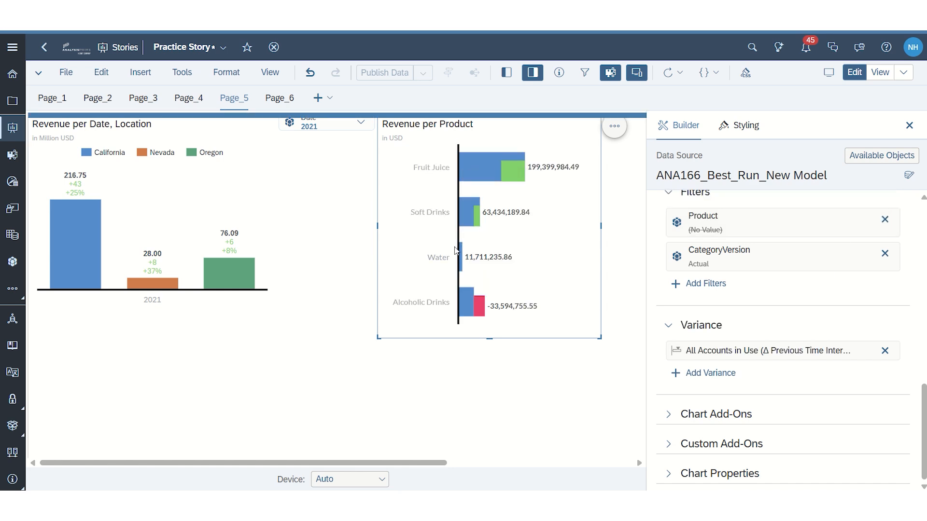
left_click(336, 128)
left_click(321, 263)
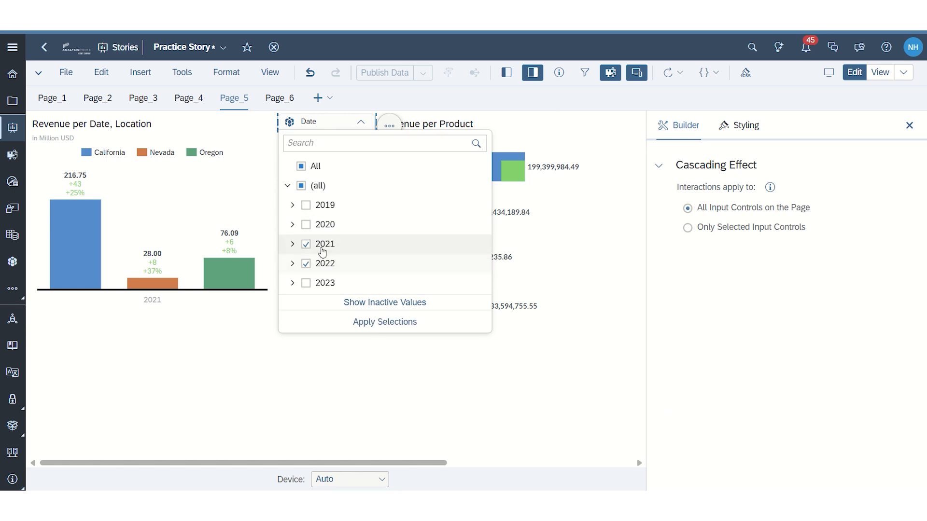
left_click(590, 264)
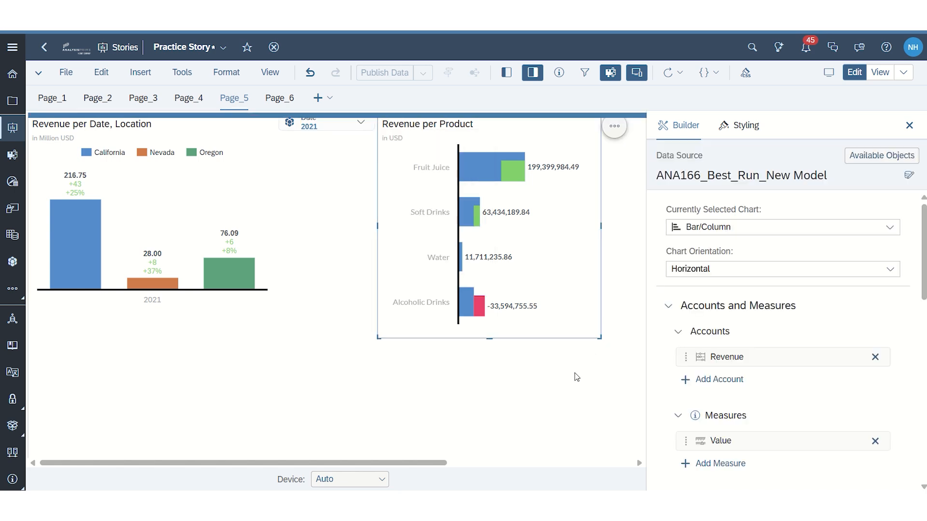
Step: Switch the Date page filter from 2021 to 2022 and apply the selection
left_click(336, 126)
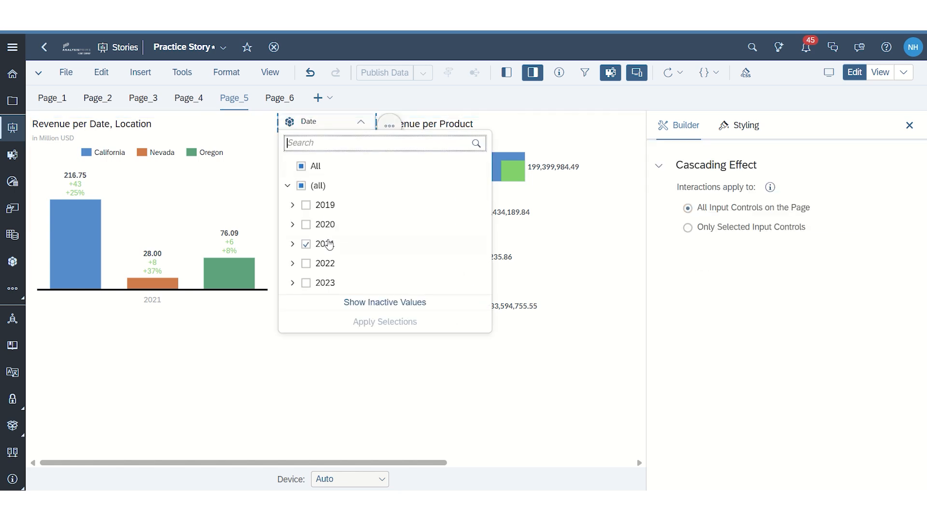
left_click(325, 243)
left_click(331, 266)
left_click(381, 322)
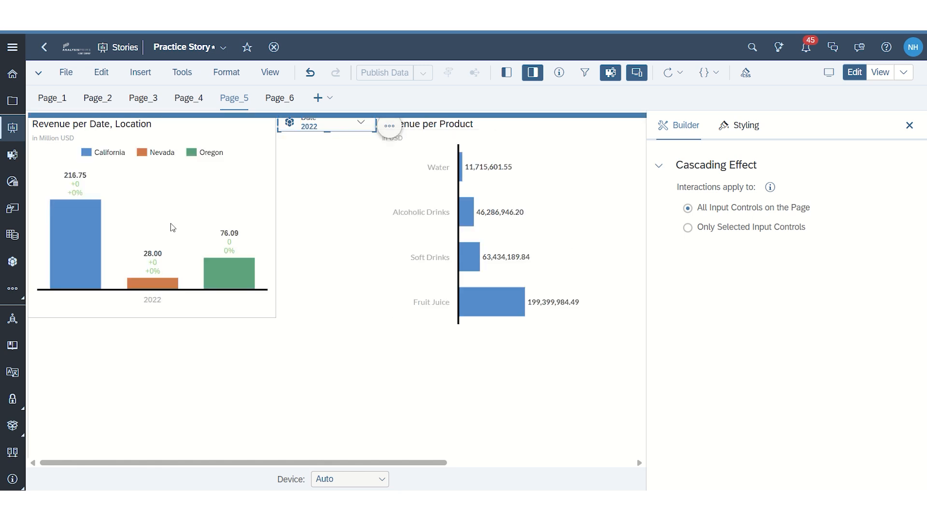
Step: Set the Date page filter to 2020 only and apply the selection
left_click(335, 126)
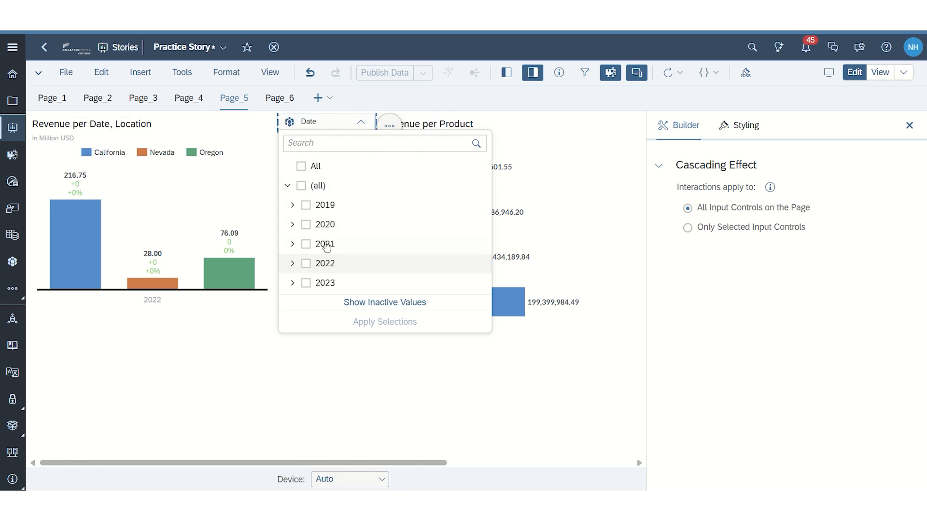
left_click(325, 224)
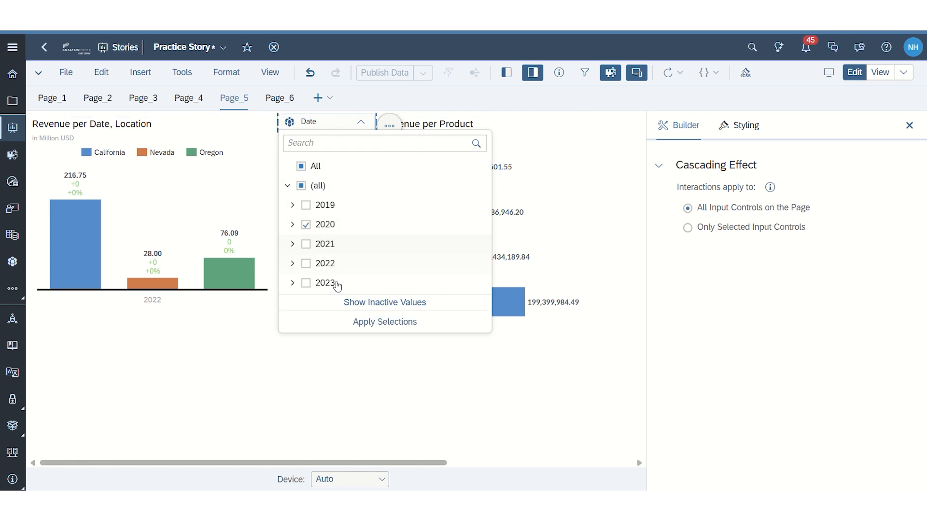
left_click(375, 329)
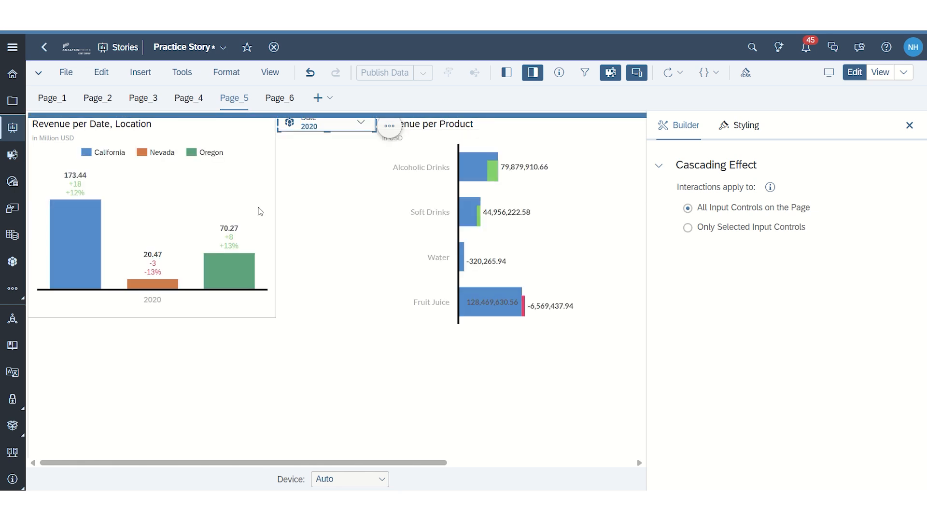
Step: Set the Date page filter to 2021 only and apply the selection
left_click(360, 127)
left_click(306, 225)
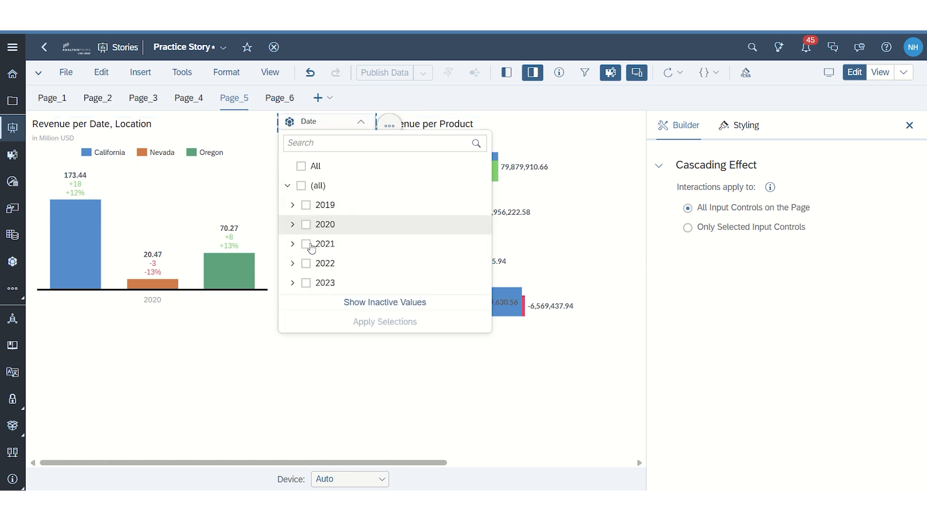
left_click(311, 247)
left_click(384, 322)
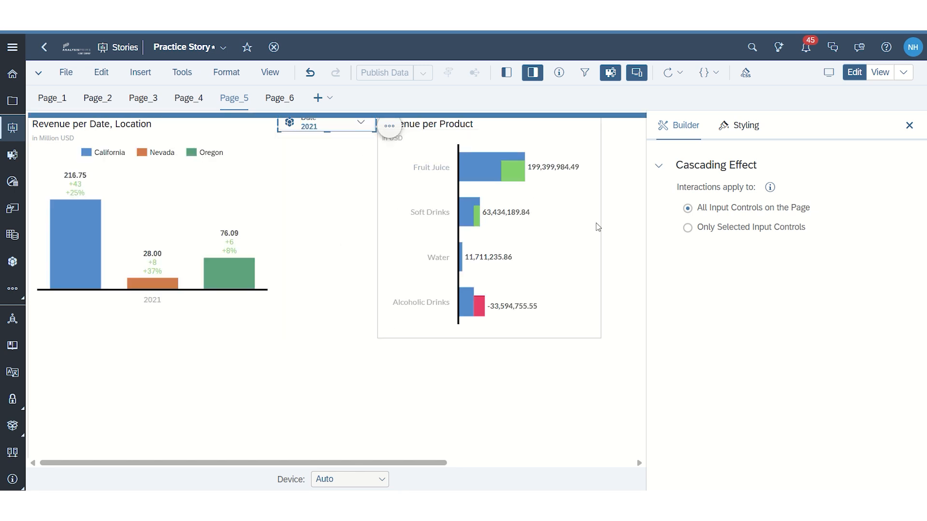
Step: Delete the Revenue per Product chart from Page_5
left_click(261, 186)
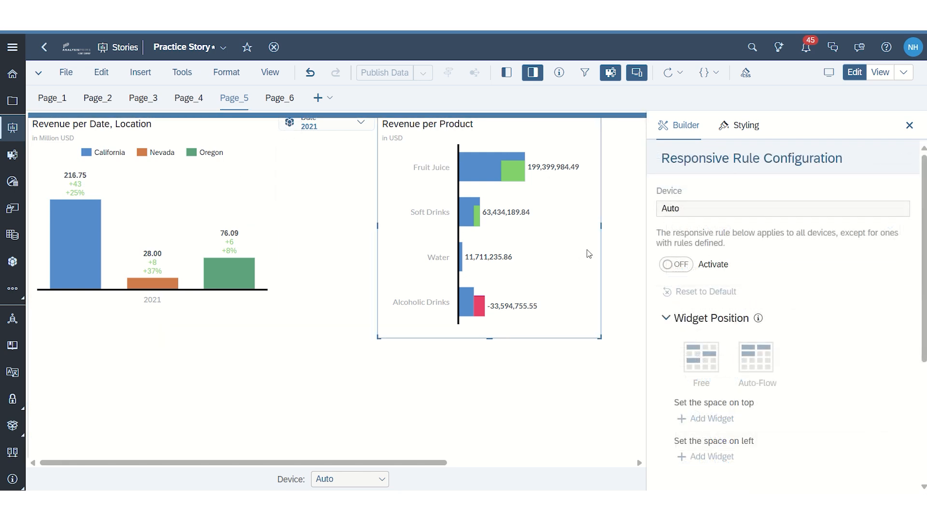
left_click(589, 255)
left_click(614, 127)
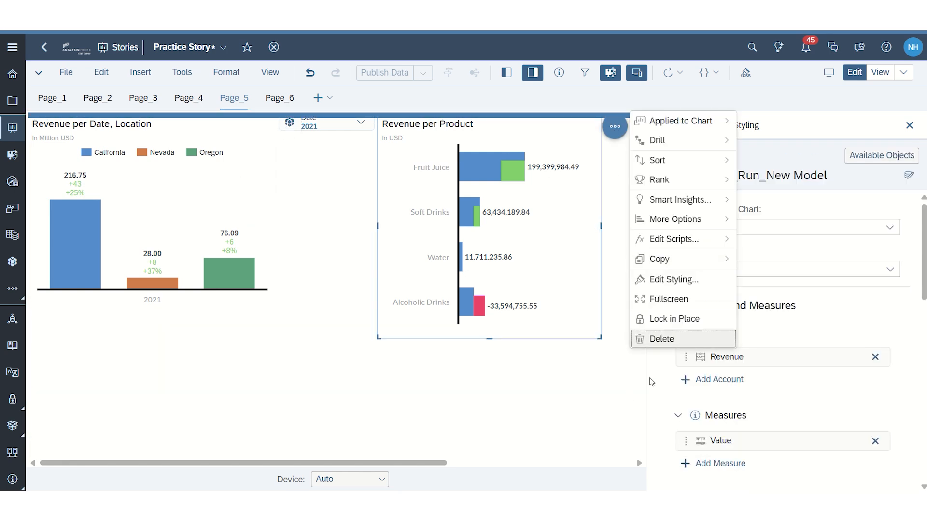
left_click(645, 338)
Step: Change the Revenue per Date, Location chart to a Donut chart
left_click(266, 197)
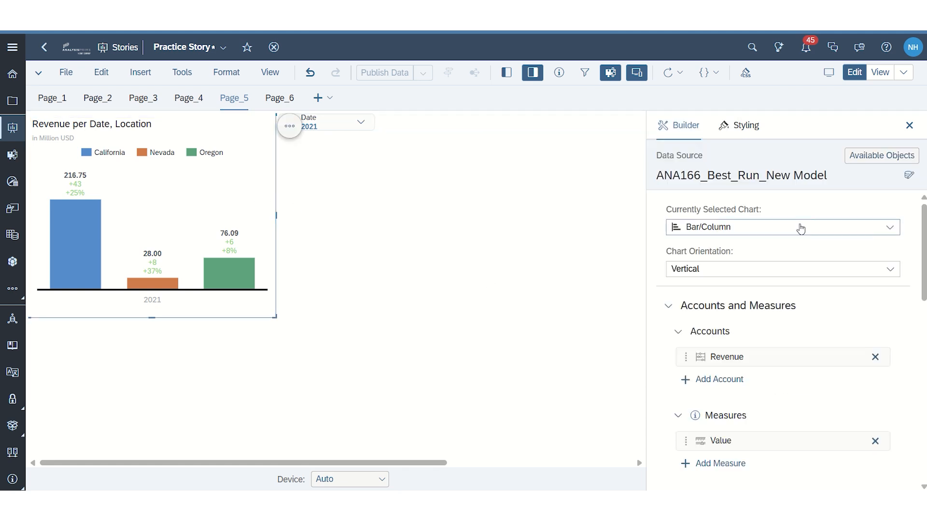
left_click(888, 226)
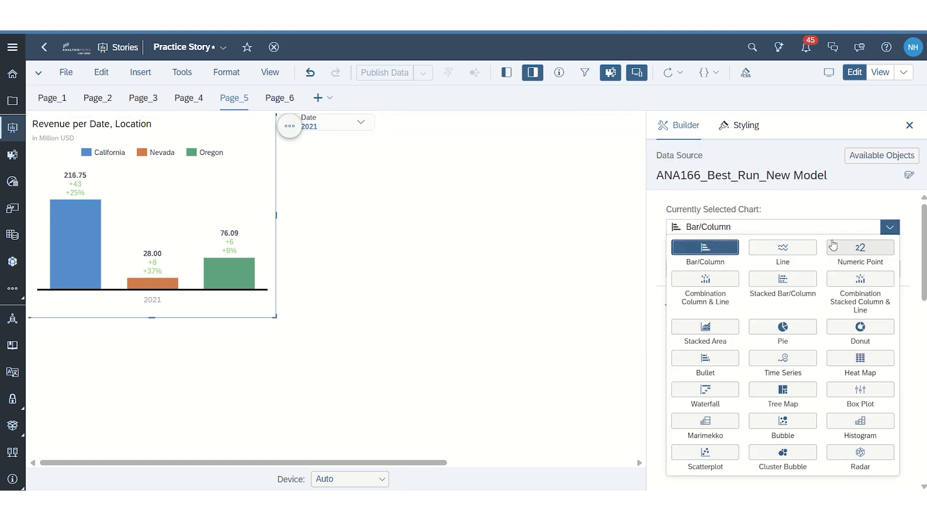
left_click(860, 327)
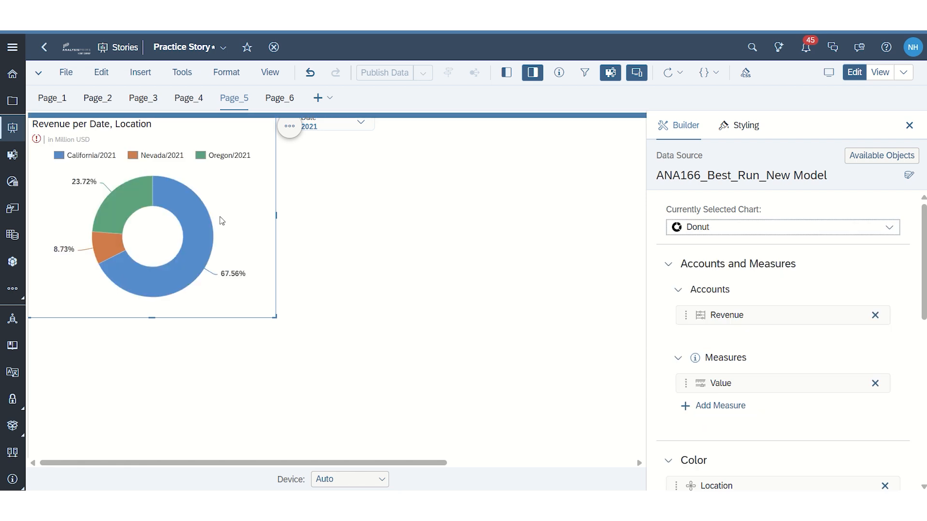
Step: Review the donut chart's warnings and errors and examine its variance configuration
left_click(37, 140)
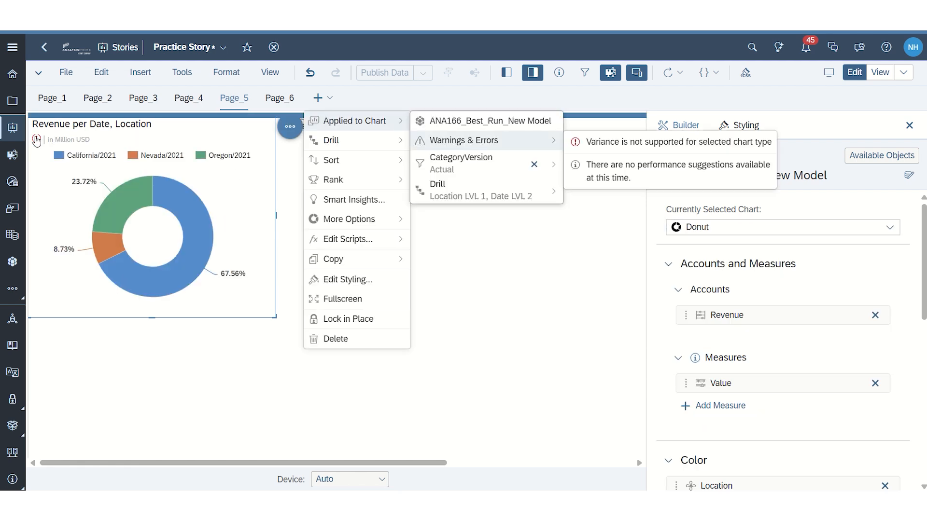
left_click(599, 153)
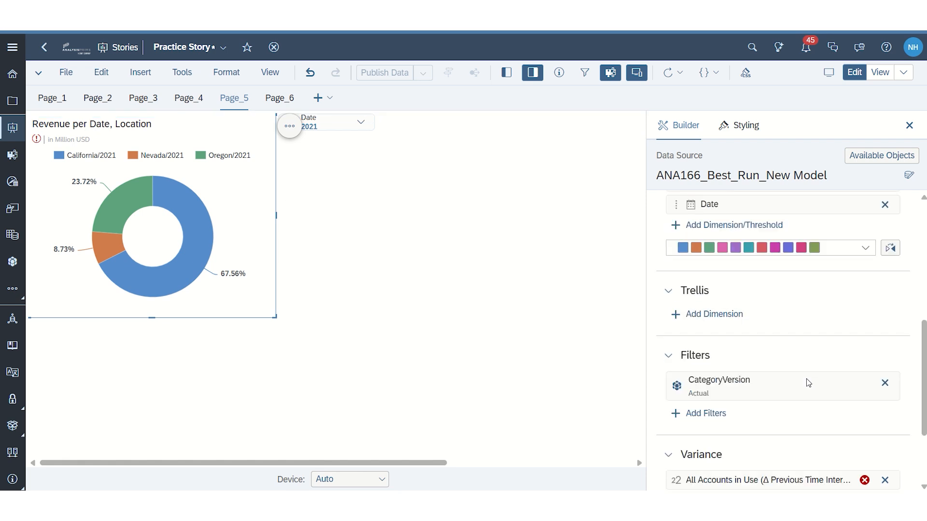
scroll(807, 380, "down", 1)
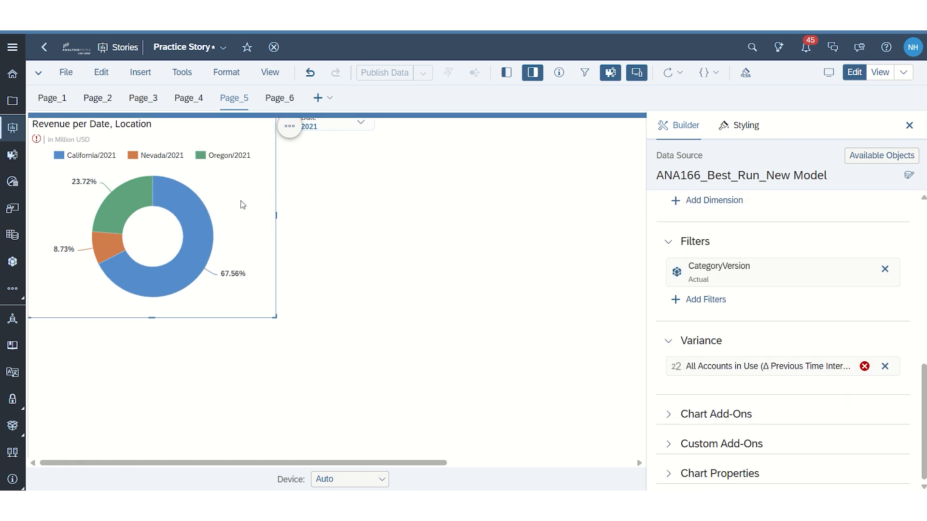
Step: Run Smart Insights on the Revenue per Date, Location donut chart for 2021
left_click(285, 130)
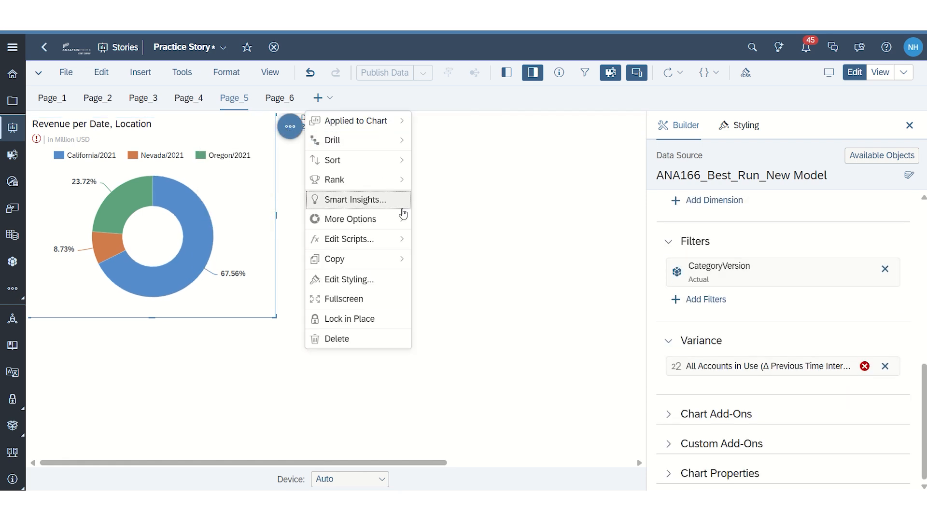
left_click(365, 202)
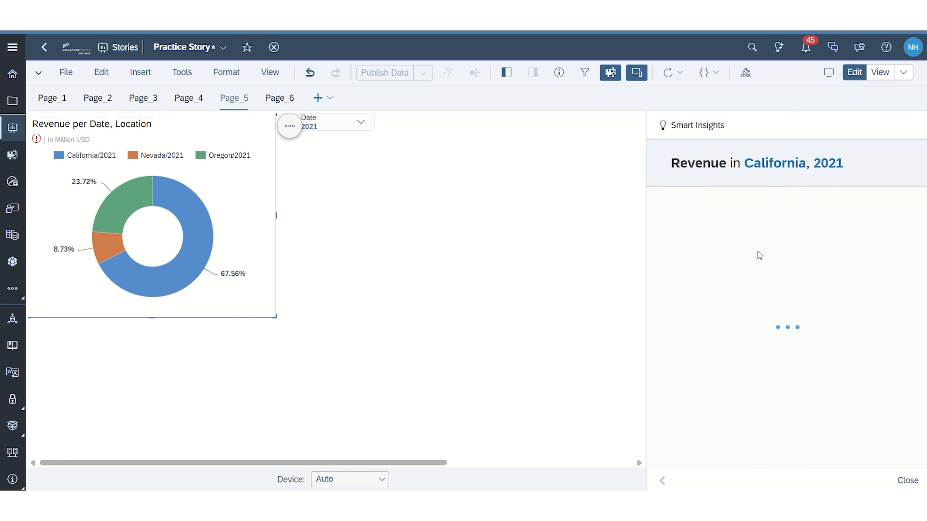
Step: Set the Date page filter to 2022 only and apply the selection
left_click_drag(371, 134, 367, 130)
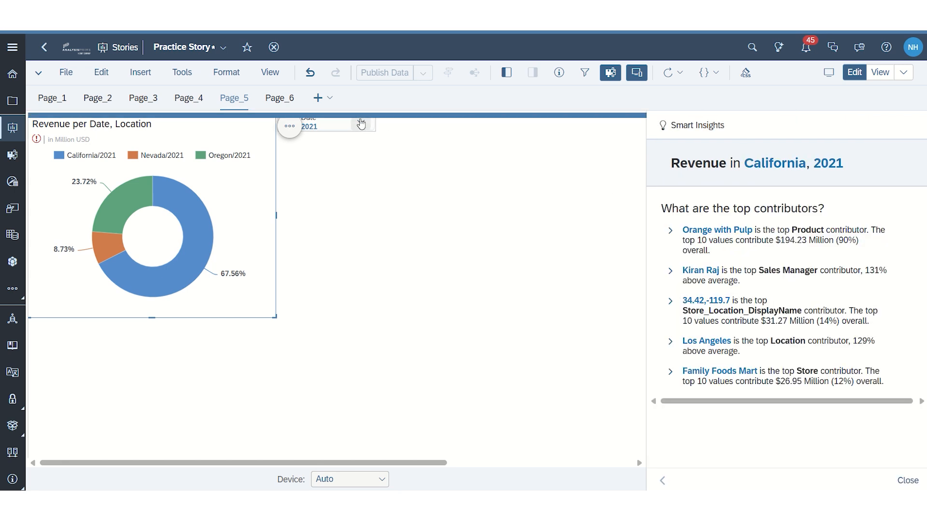
left_click(360, 128)
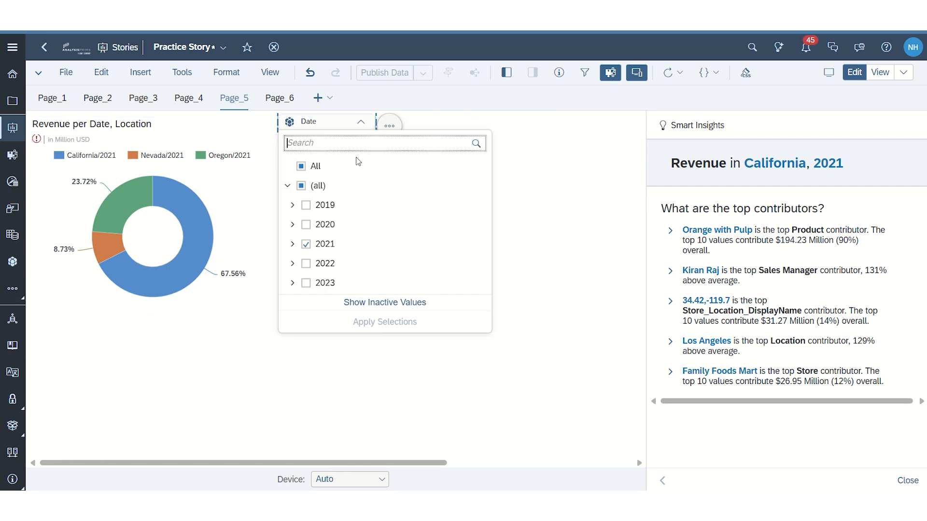
left_click(306, 263)
left_click(369, 322)
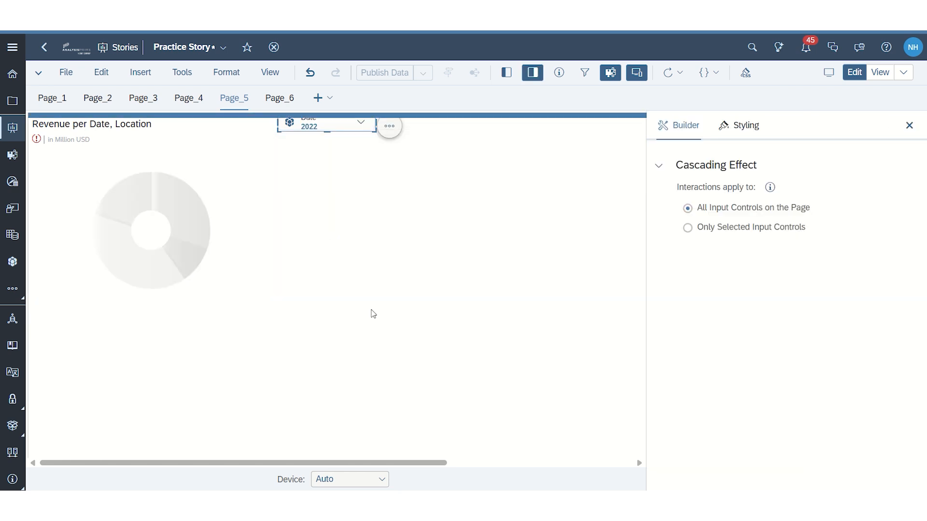
Step: Run Smart Insights on the donut chart for 2022, review the top contributors, and return to the chart's settings
left_click(236, 199)
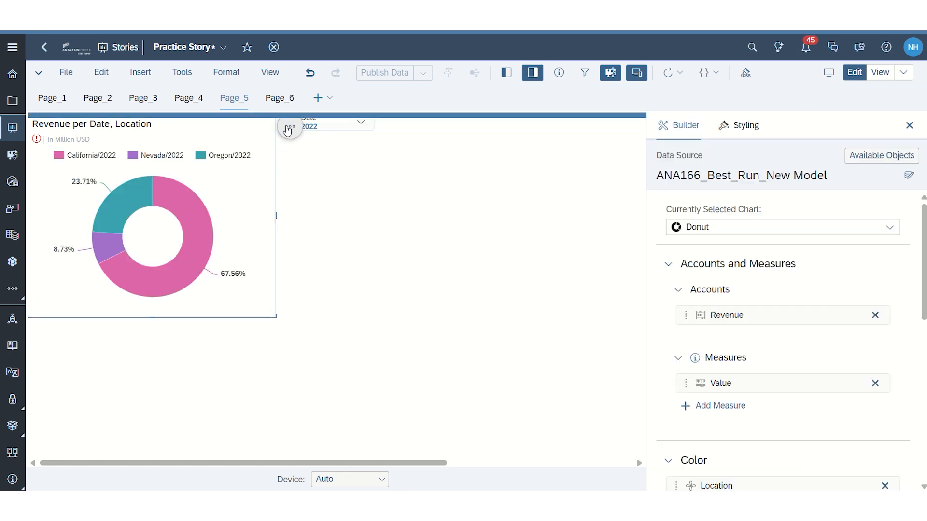
left_click(289, 127)
left_click(350, 200)
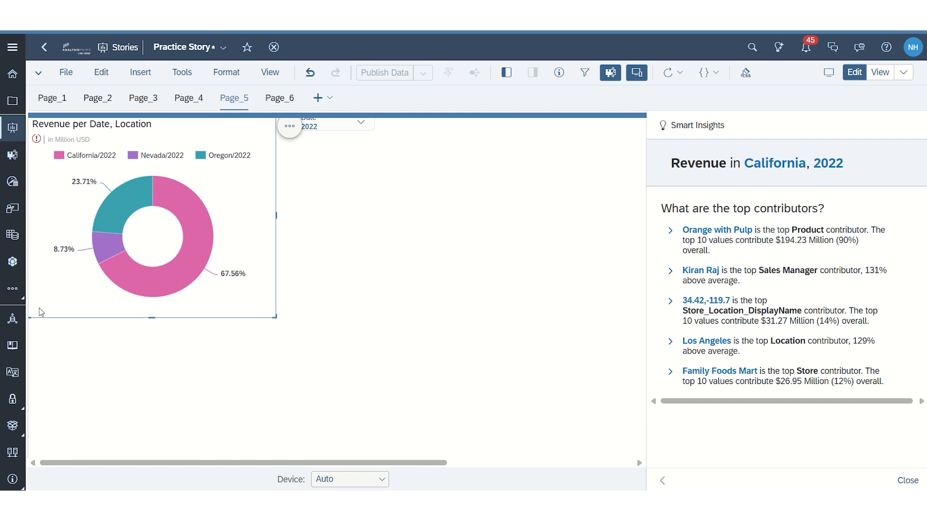
left_click(260, 204)
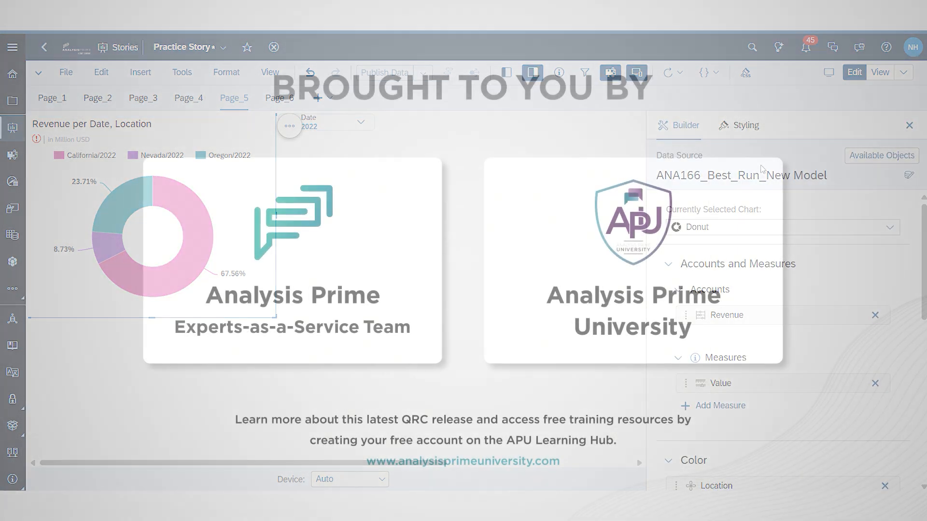